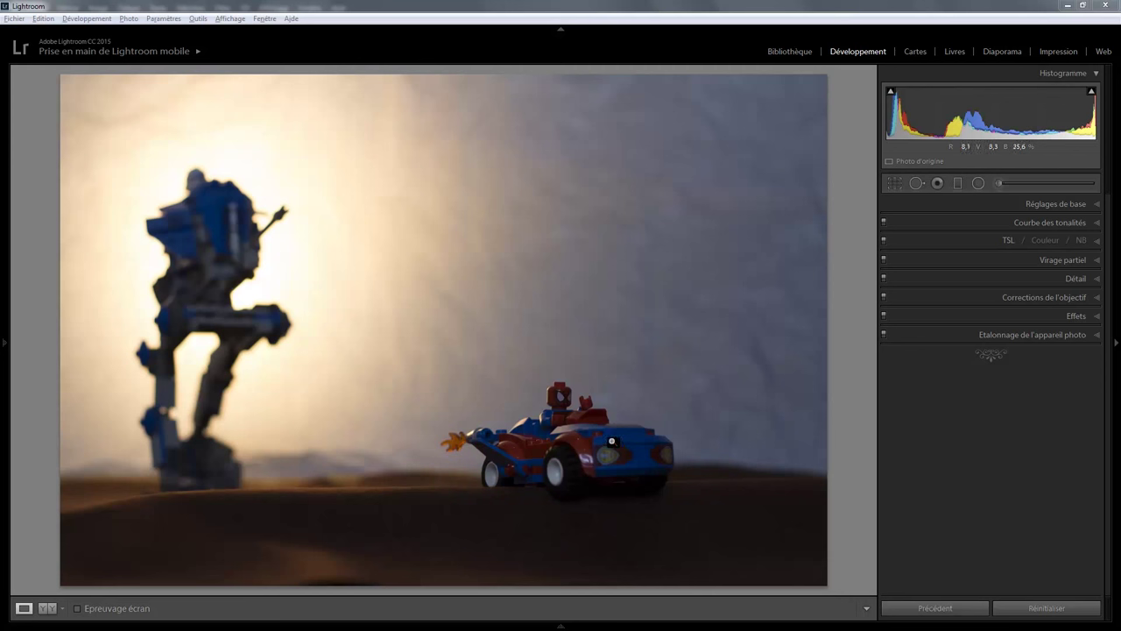
Add a radial filter ellipse around the car with exposure reset and Shadows raised to 41
{"action": "left_click", "coordinate": [978, 183]}
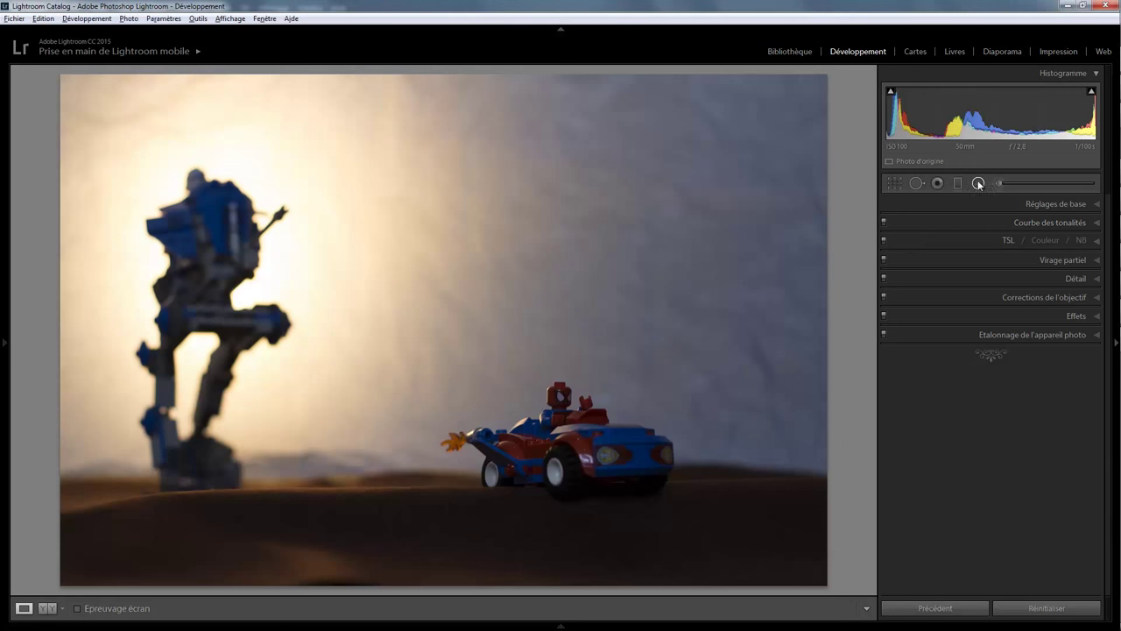
{"action": "left_click_drag", "start_coordinate": [579, 438], "coordinate": [780, 571]}
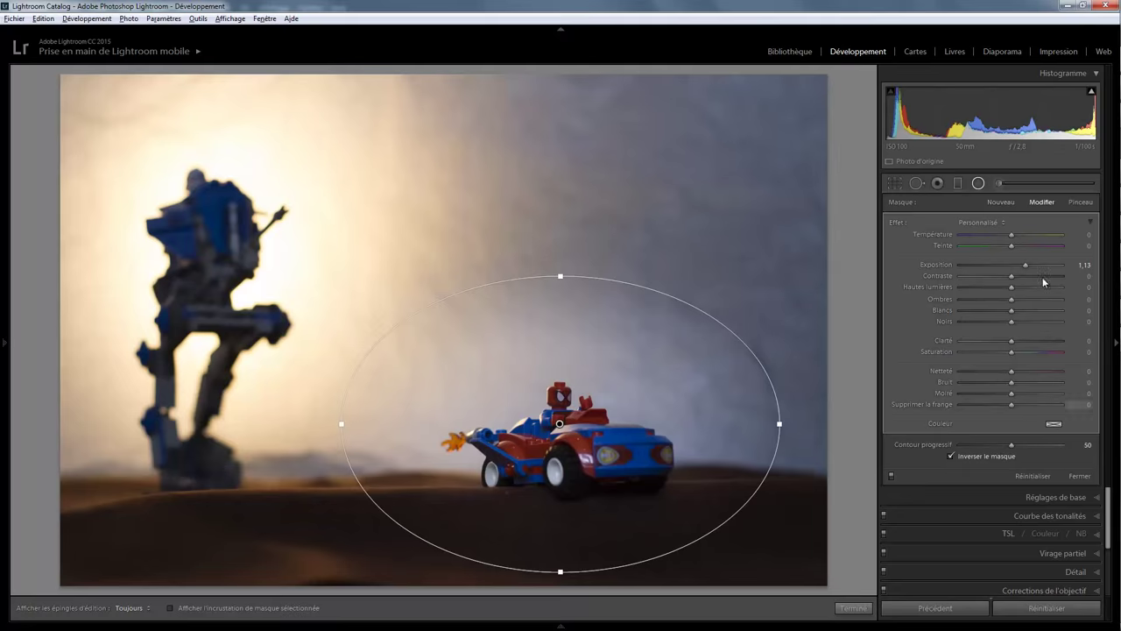
{"action": "double_click", "coordinate": [1024, 267]}
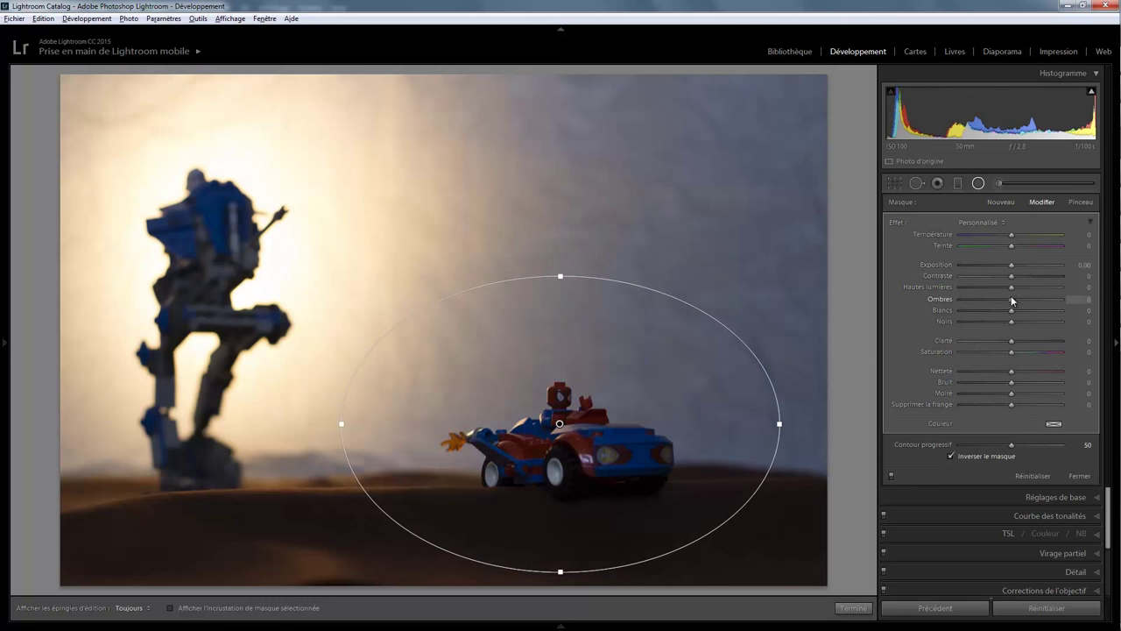
{"action": "left_click_drag", "start_coordinate": [1023, 299], "coordinate": [1027, 300]}
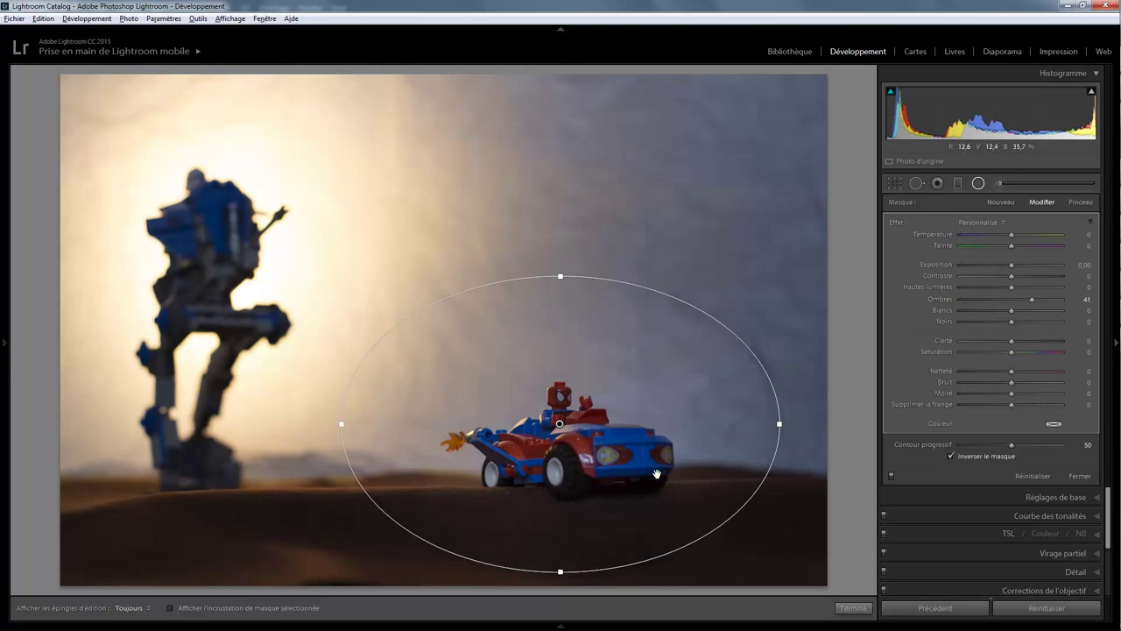
{"action": "left_click", "coordinate": [854, 607]}
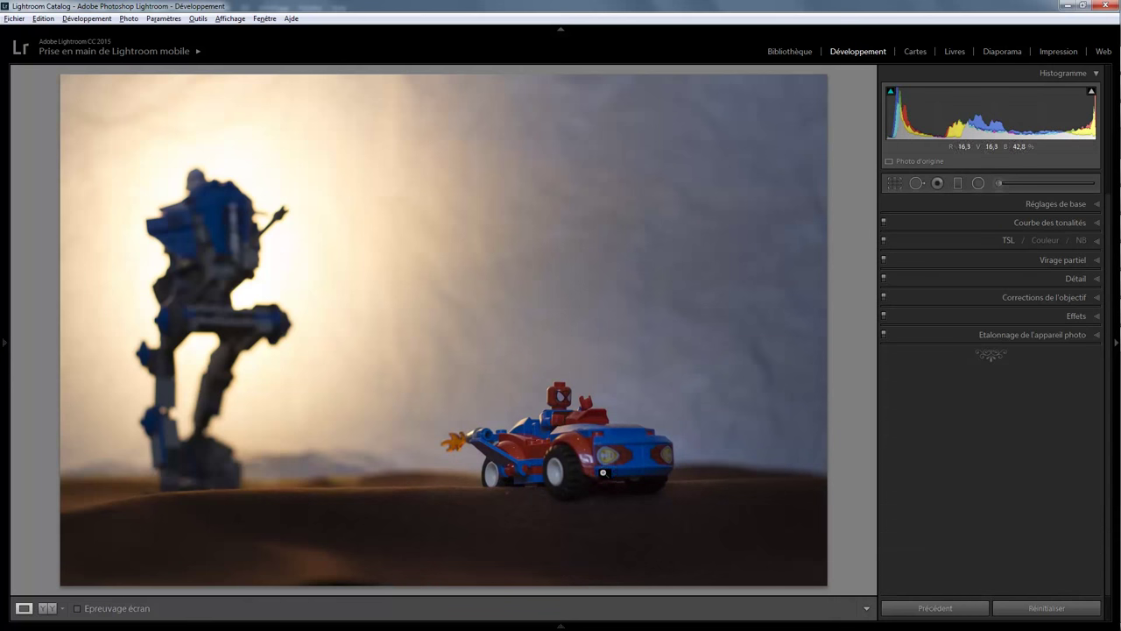
{"action": "left_click", "coordinate": [594, 461]}
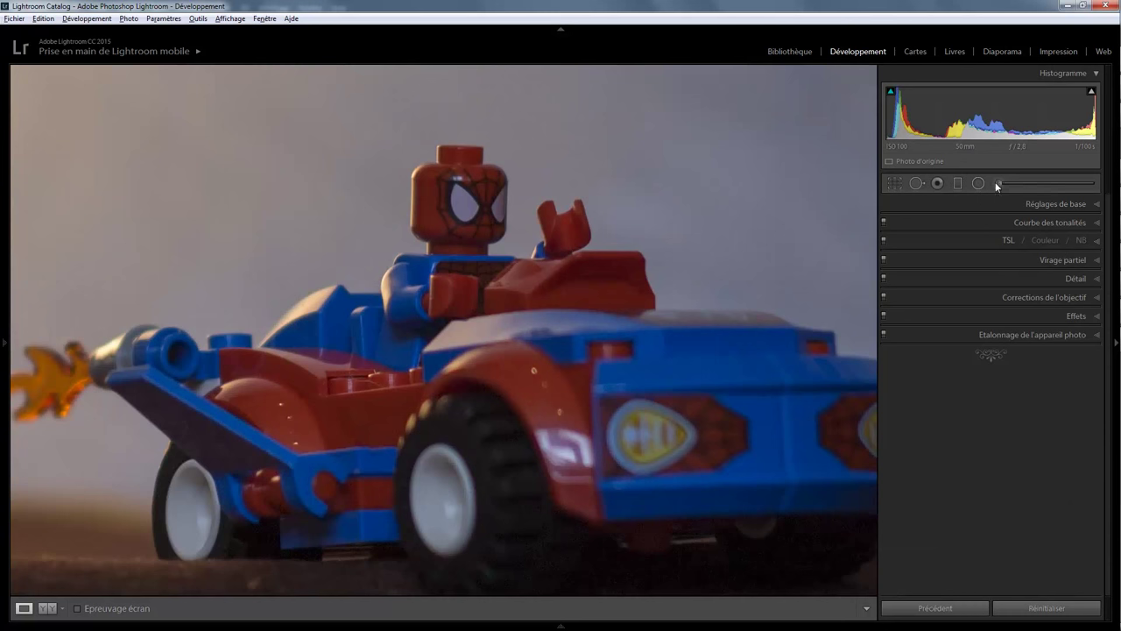
{"action": "left_click", "coordinate": [916, 183]}
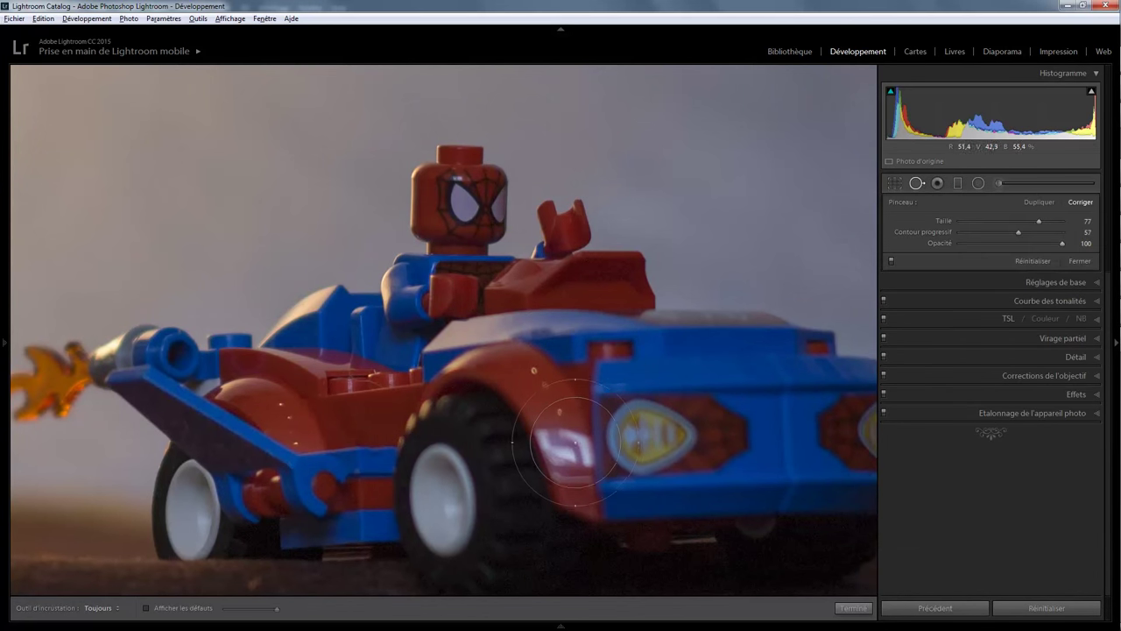
{"action": "scroll", "coordinate": [573, 440], "scroll_direction": "down", "scroll_amount": 5}
{"action": "left_click", "coordinate": [1040, 203]}
{"action": "left_click_drag", "start_coordinate": [570, 436], "coordinate": [570, 449]}
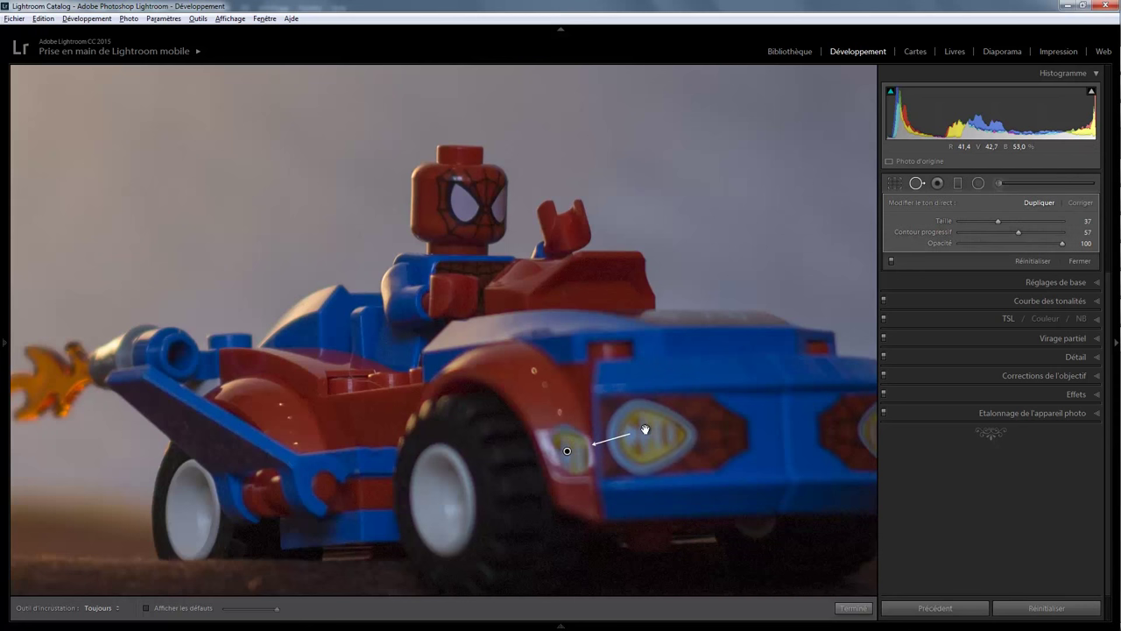
{"action": "left_click_drag", "start_coordinate": [628, 425], "coordinate": [527, 397]}
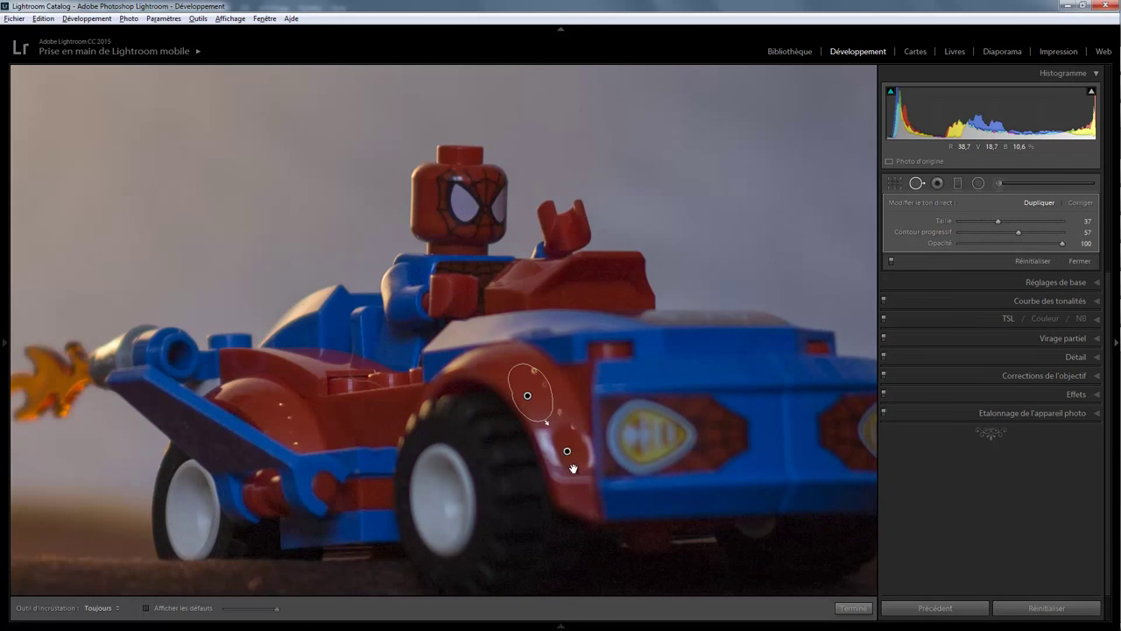
{"action": "left_click_drag", "start_coordinate": [567, 450], "coordinate": [551, 445]}
{"action": "key", "text": "Delete"}
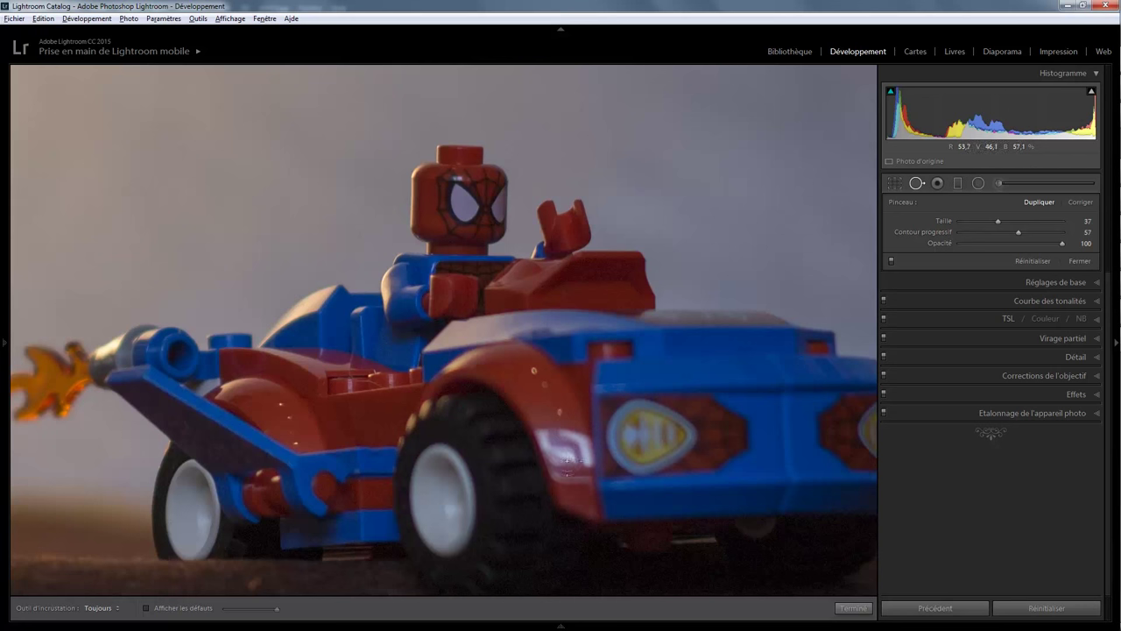
{"action": "left_click", "coordinate": [851, 607]}
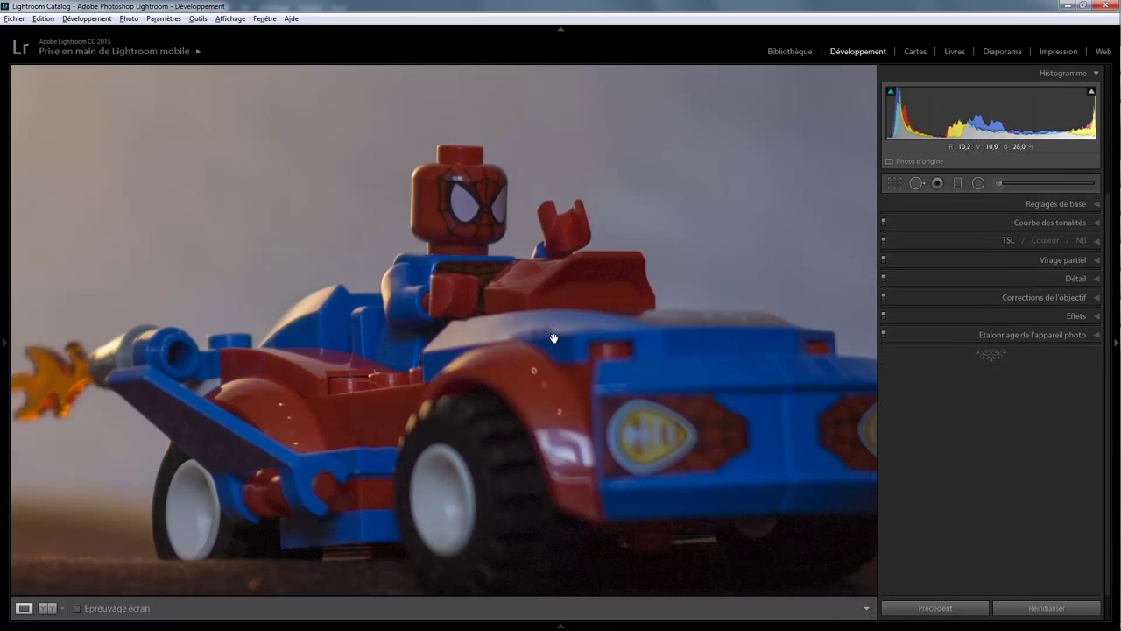
{"action": "left_click", "coordinate": [574, 359]}
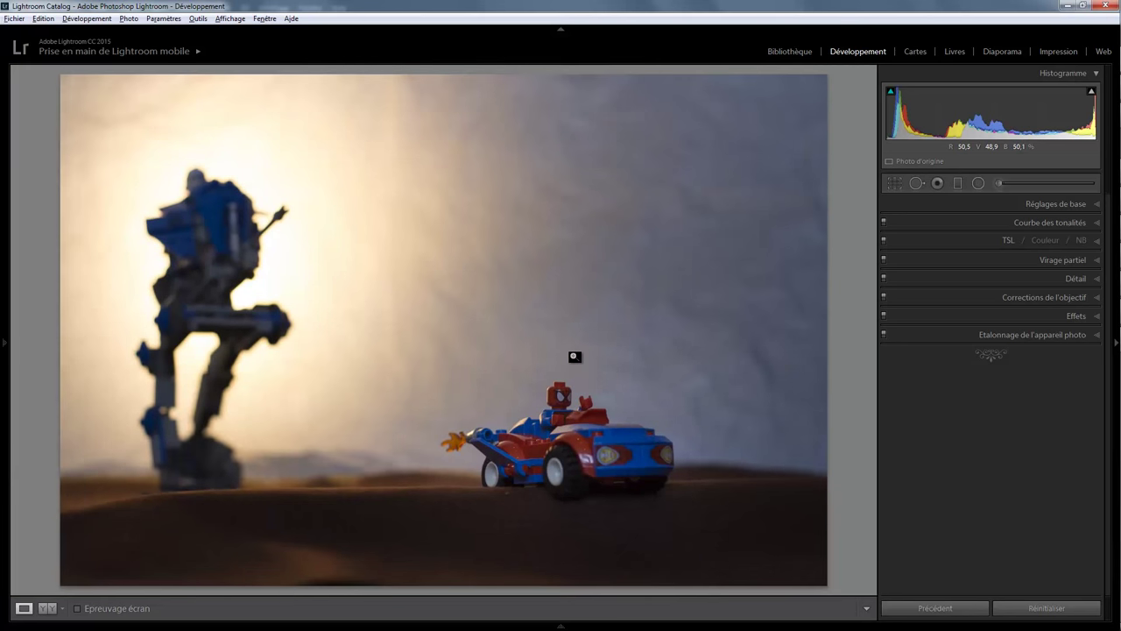
Zoom in on the headlights and set the Adjustment Brush exposure to 1.64
{"action": "left_click", "coordinate": [604, 456]}
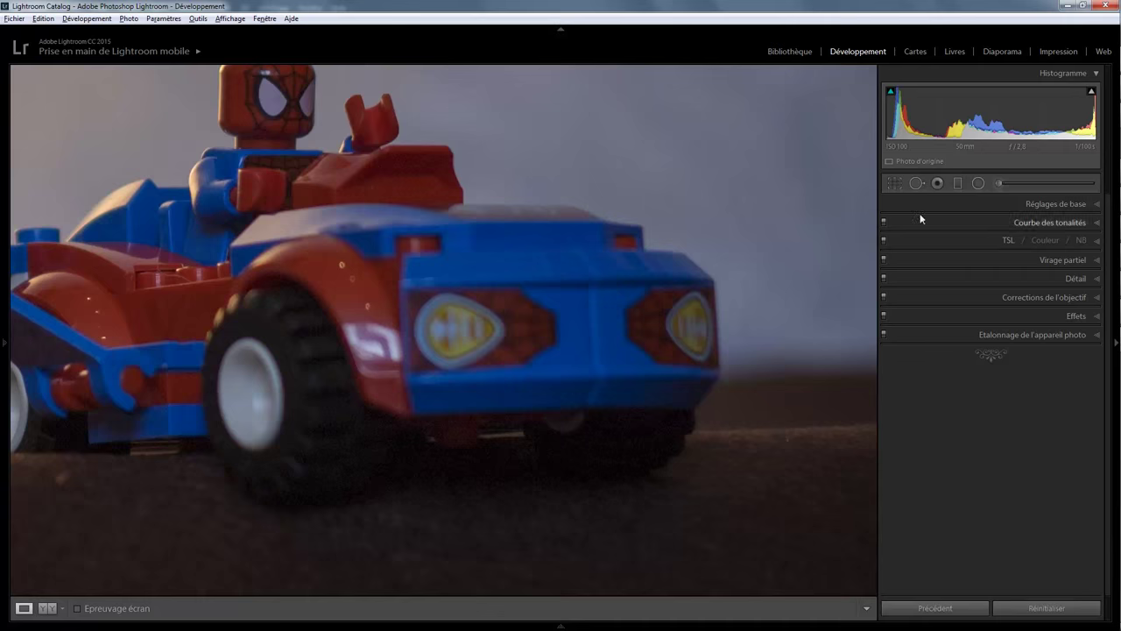
{"action": "left_click", "coordinate": [997, 183]}
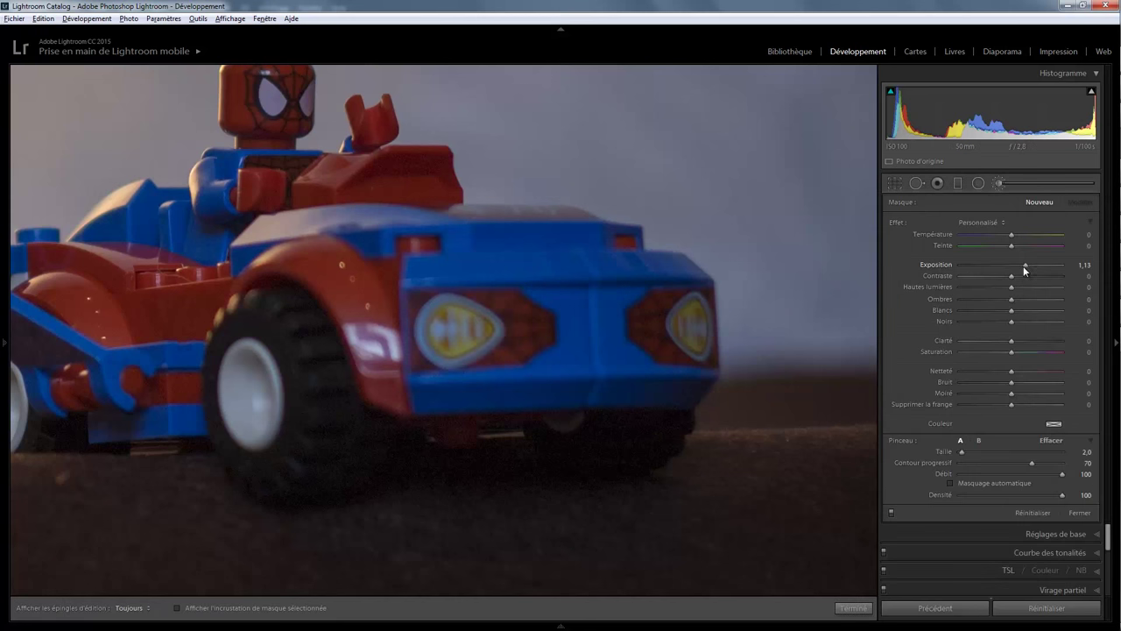
{"action": "left_click_drag", "start_coordinate": [1025, 267], "coordinate": [1030, 265]}
{"action": "scroll", "coordinate": [476, 326], "scroll_direction": "up", "scroll_amount": 1}
Paint over the left and right headlights, then raise the brush exposure to 2.20
{"action": "key", "text": "h"}
{"action": "mouse_move", "coordinate": [484, 326]}
{"action": "left_mouse_down"}
{"action": "mouse_move", "coordinate": [446, 317]}
{"action": "mouse_move", "coordinate": [441, 345]}
{"action": "mouse_move", "coordinate": [482, 331]}
{"action": "mouse_move", "coordinate": [448, 325]}
{"action": "mouse_move", "coordinate": [457, 333]}
{"action": "mouse_move", "coordinate": [467, 322]}
{"action": "mouse_move", "coordinate": [452, 340]}
{"action": "mouse_move", "coordinate": [463, 338]}
{"action": "left_mouse_up"}
{"action": "key", "text": "h"}
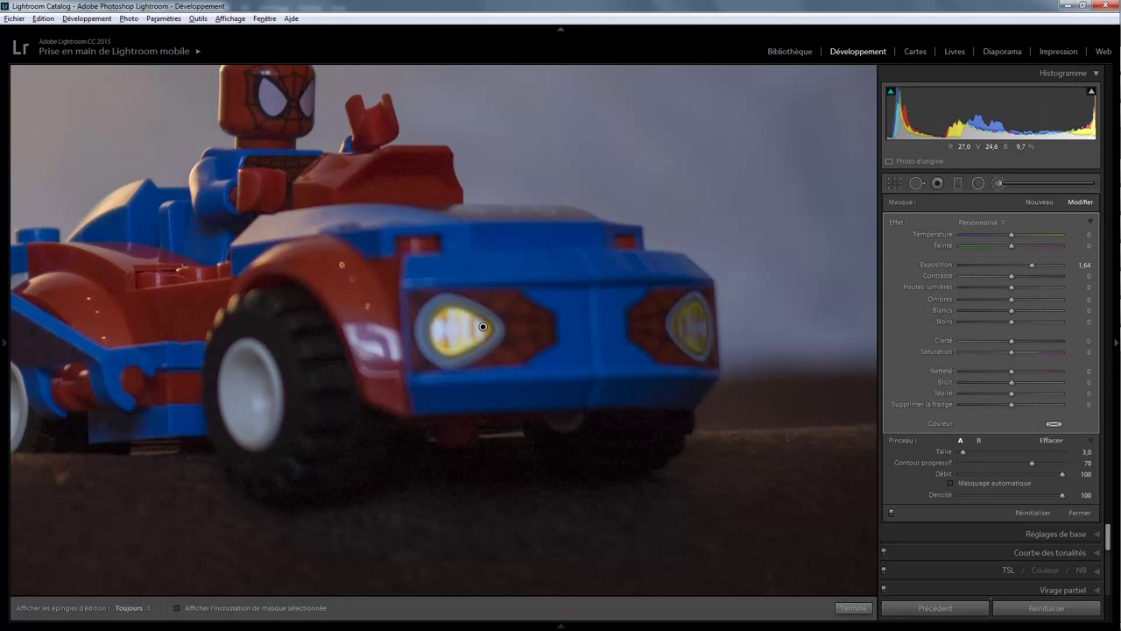
{"action": "key", "text": "h"}
{"action": "mouse_move", "coordinate": [683, 317]}
{"action": "left_mouse_down"}
{"action": "mouse_move", "coordinate": [696, 341]}
{"action": "mouse_move", "coordinate": [692, 314]}
{"action": "left_mouse_up"}
{"action": "key", "text": "h"}
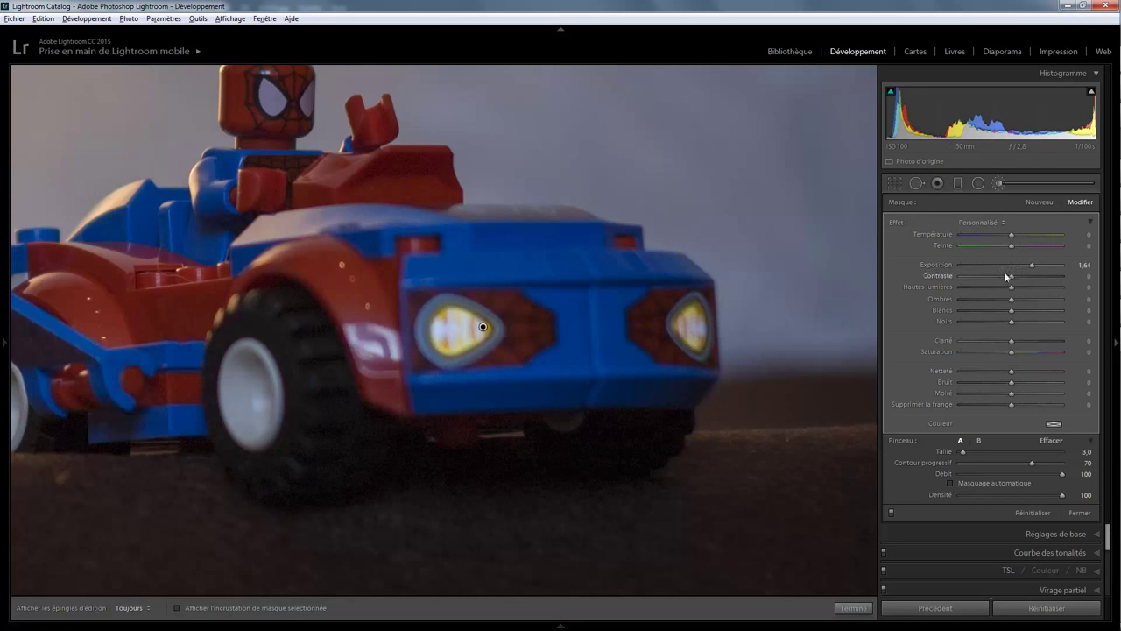
{"action": "left_click_drag", "start_coordinate": [1032, 265], "coordinate": [1038, 264]}
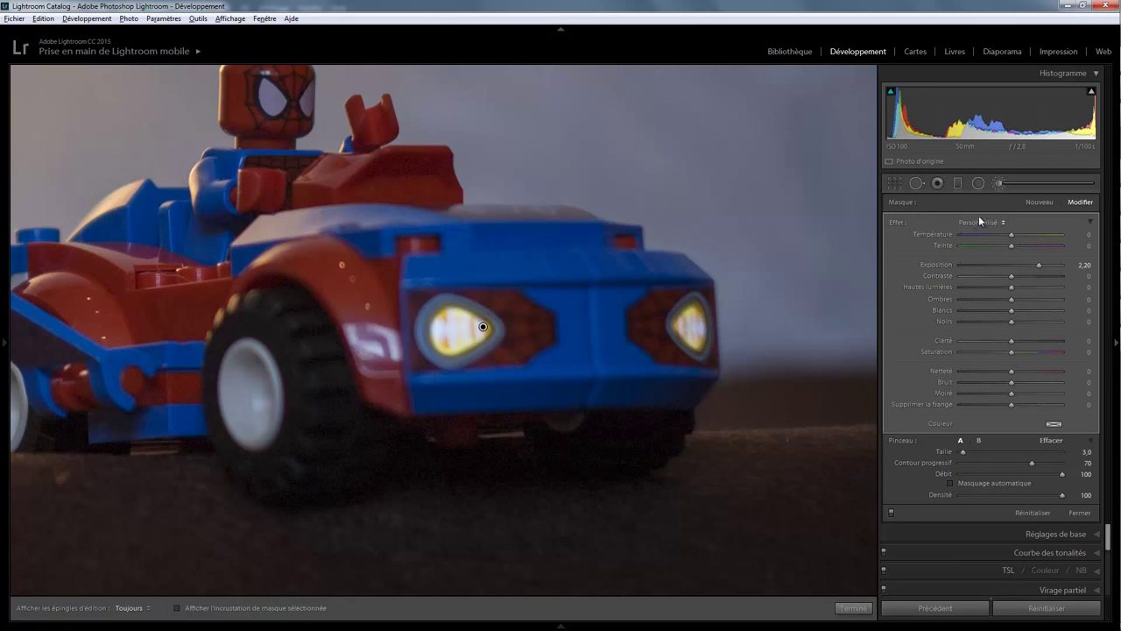
Draw a radial filter around the left headlight with exposure 0.90
{"action": "left_click", "coordinate": [979, 184]}
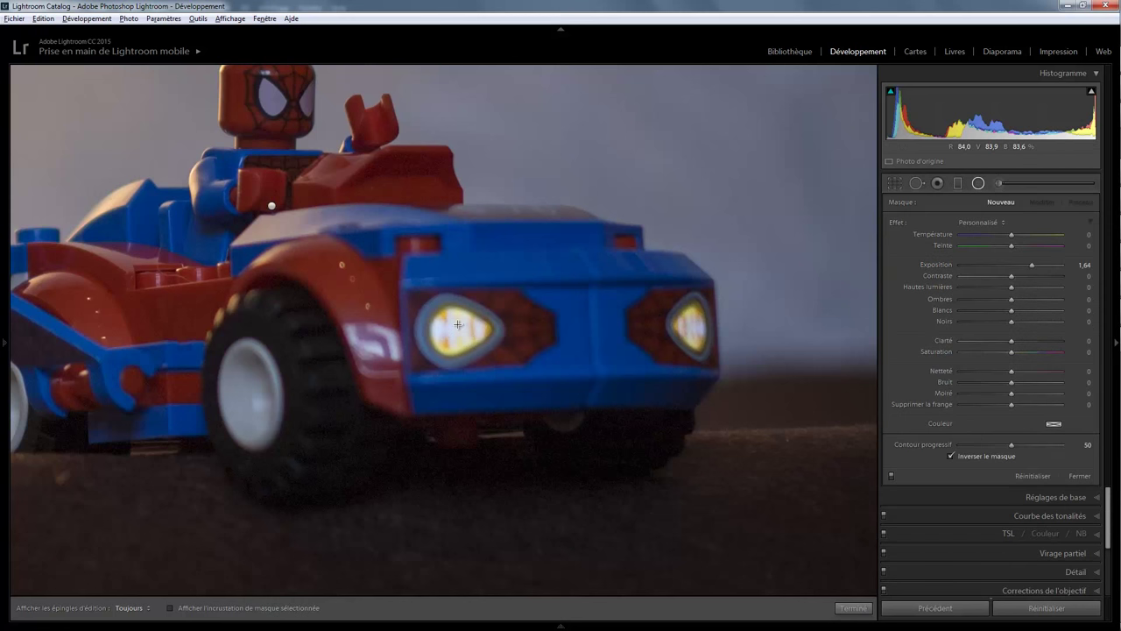
{"action": "left_click_drag", "start_coordinate": [518, 381], "coordinate": [584, 429]}
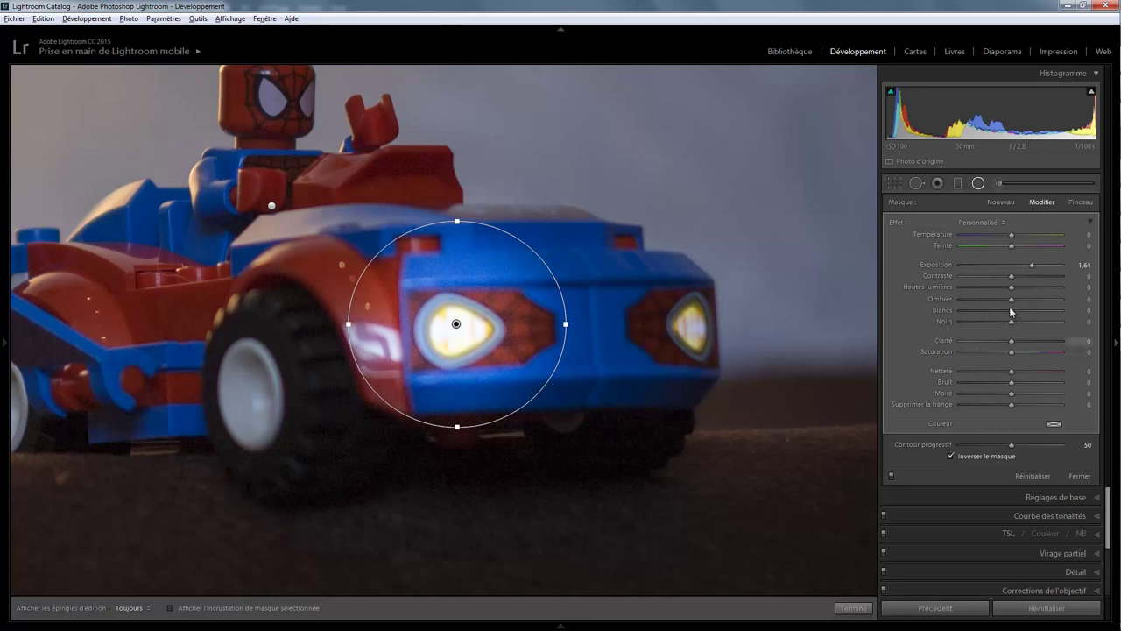
{"action": "double_click", "coordinate": [1032, 264]}
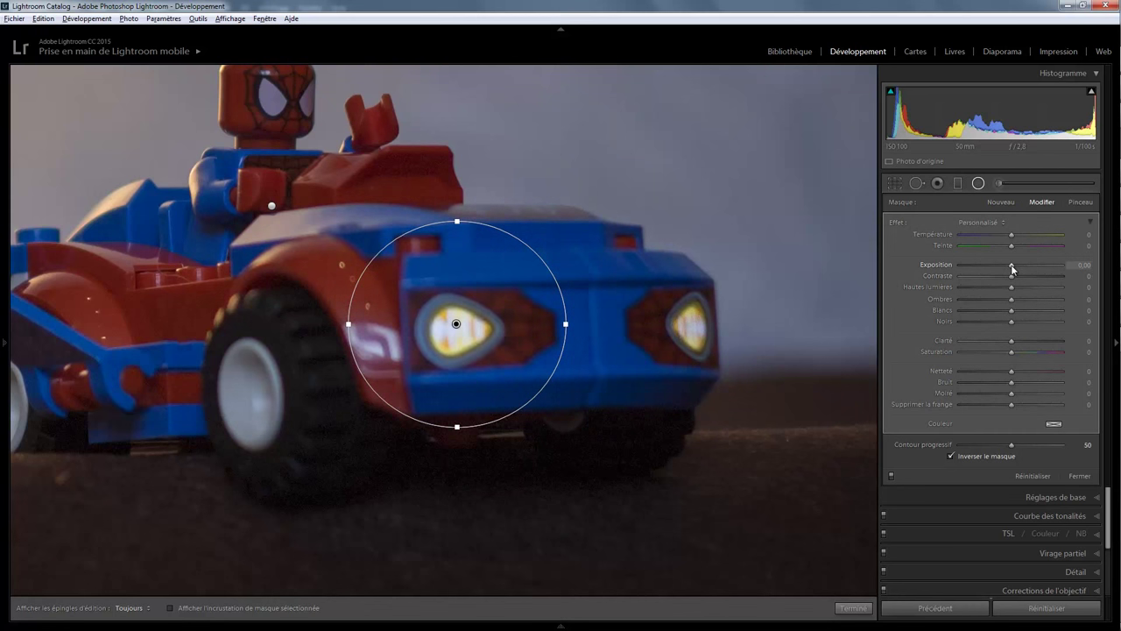
{"action": "left_click_drag", "start_coordinate": [1016, 269], "coordinate": [1018, 268]}
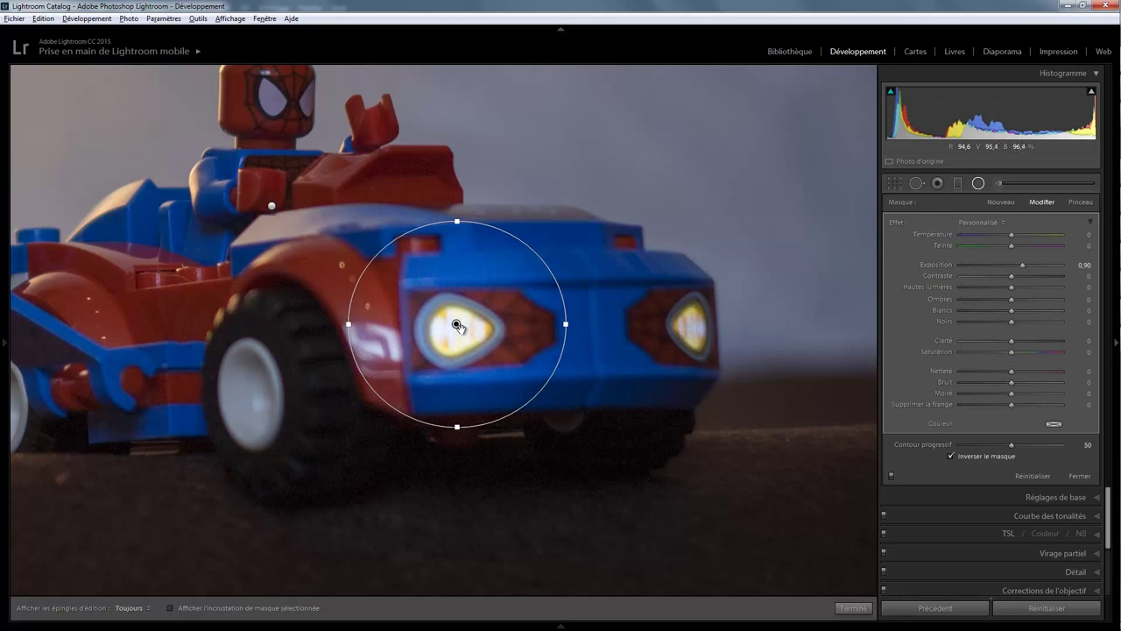
Duplicate that filter onto the right headlight as a narrower vertical ellipse, then view the whole photo
{"action": "right_click", "coordinate": [458, 327]}
{"action": "left_click", "coordinate": [488, 341]}
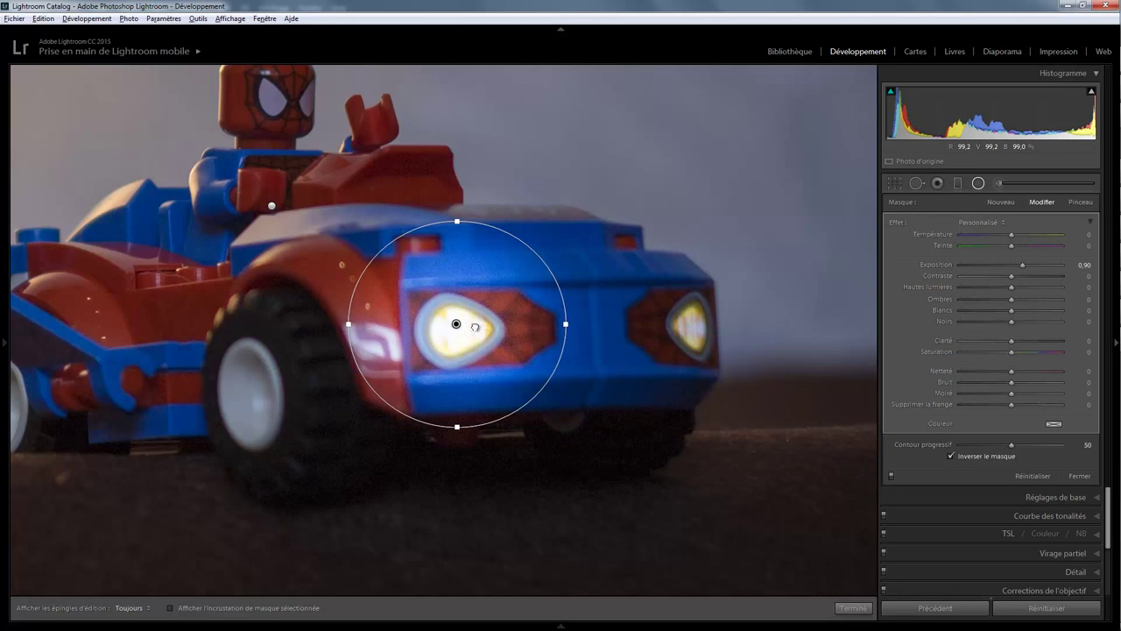
{"action": "left_click_drag", "start_coordinate": [475, 326], "coordinate": [704, 324]}
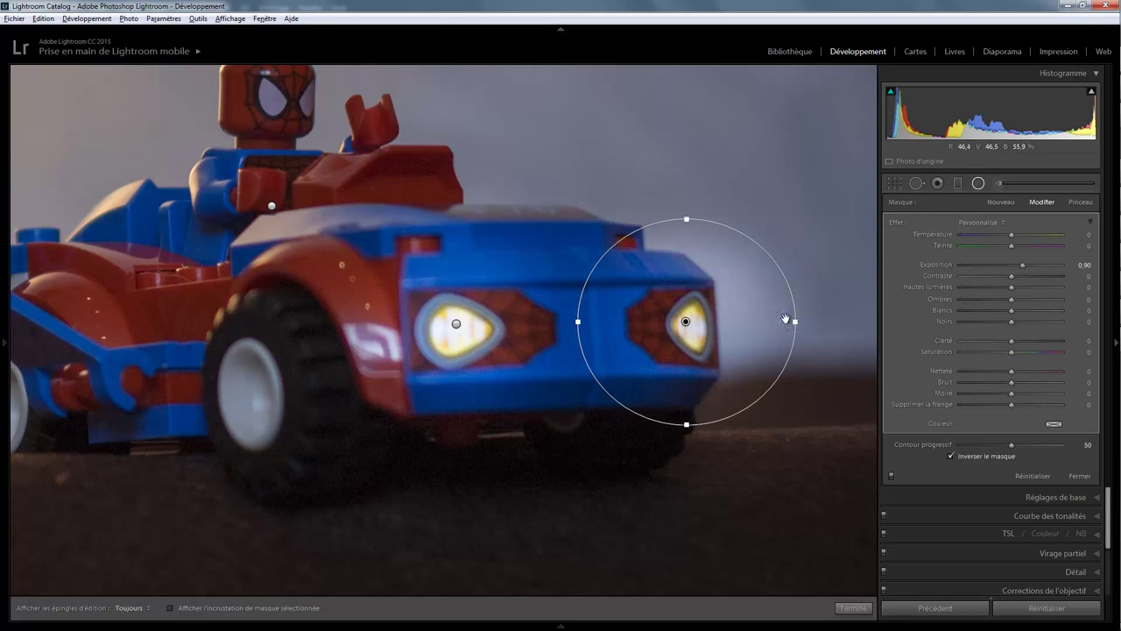
{"action": "left_click_drag", "start_coordinate": [794, 321], "coordinate": [669, 331]}
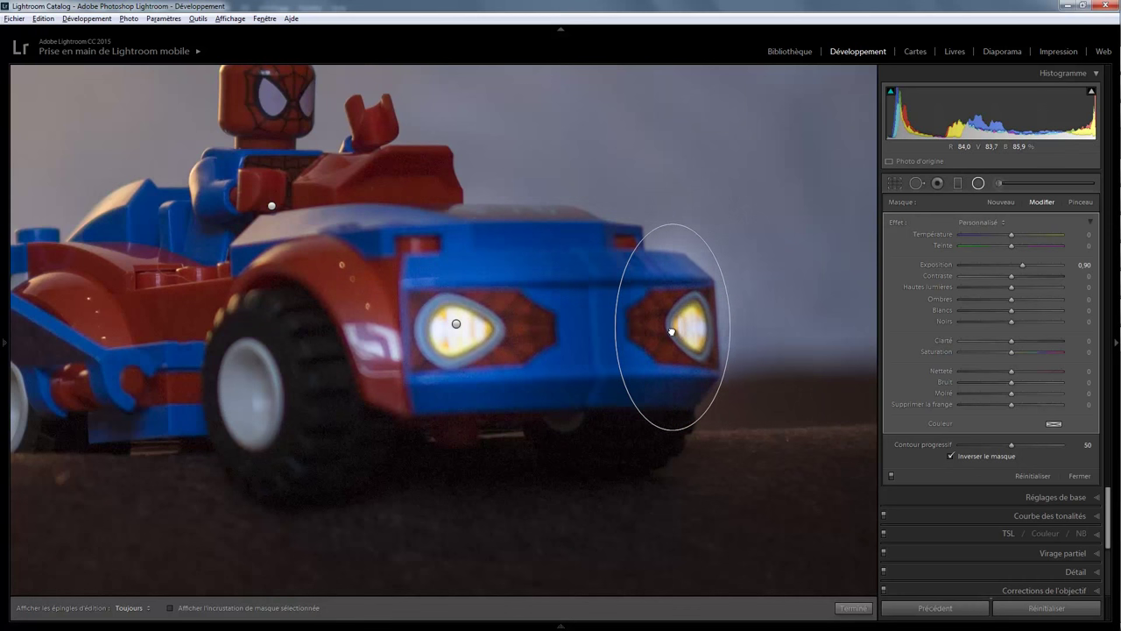
{"action": "left_click", "coordinate": [852, 608]}
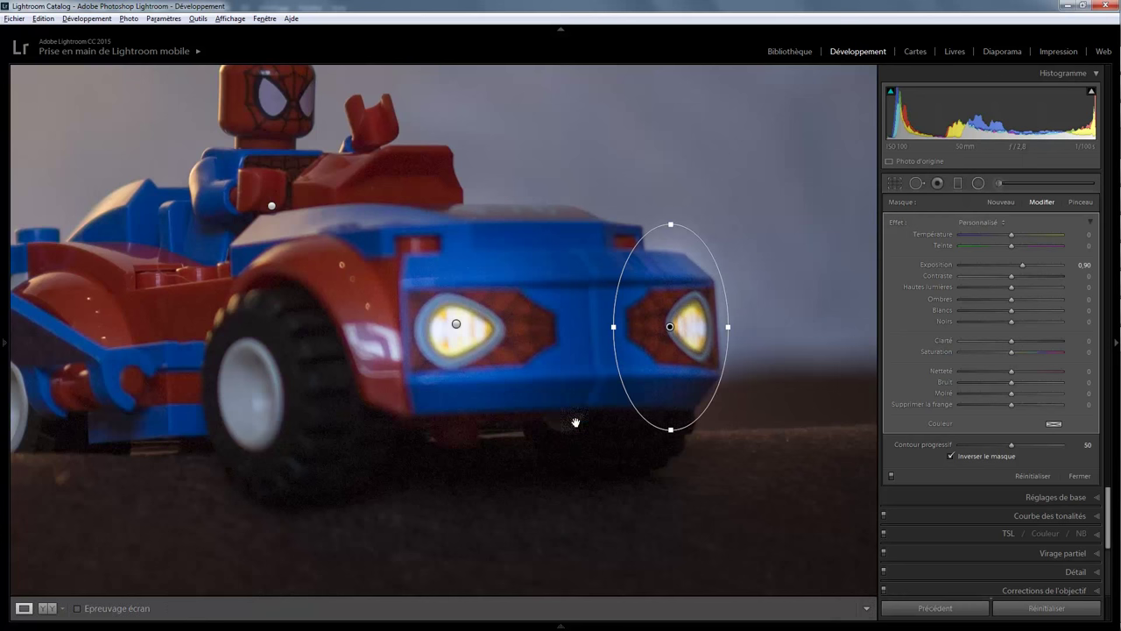
{"action": "left_click", "coordinate": [575, 411]}
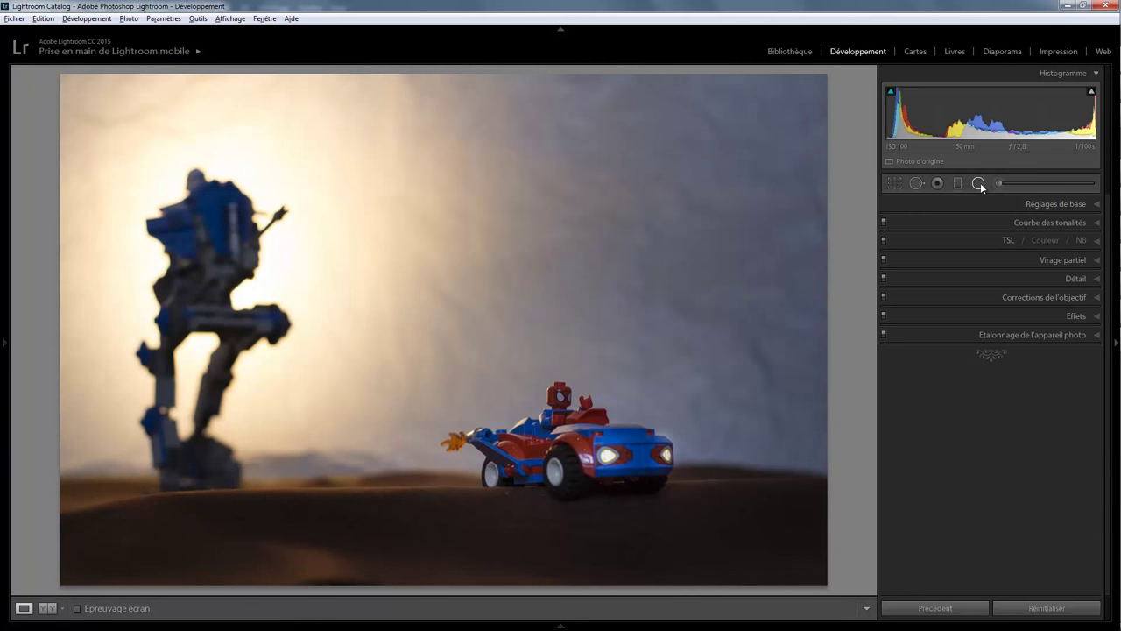
Draw a tilted radial oval on the ground just right of the car
{"action": "left_click", "coordinate": [978, 183]}
{"action": "left_click_drag", "start_coordinate": [656, 521], "coordinate": [739, 575]}
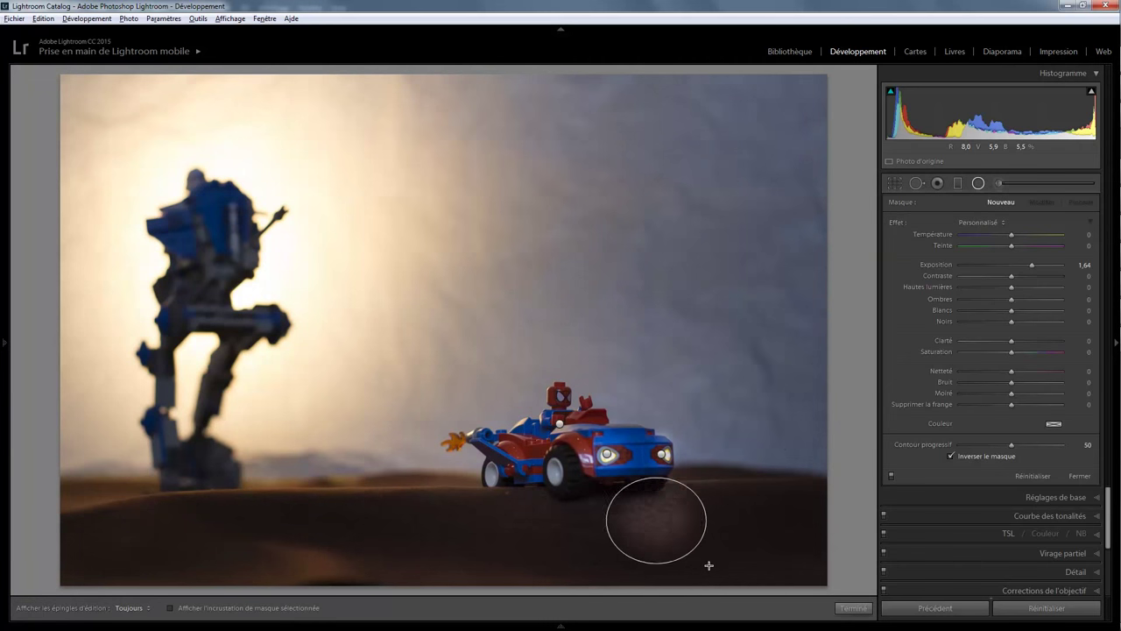
{"action": "mouse_move", "coordinate": [739, 575]}
{"action": "left_mouse_down"}
{"action": "mouse_move", "coordinate": [705, 506]}
{"action": "mouse_move", "coordinate": [665, 564]}
{"action": "left_mouse_up"}
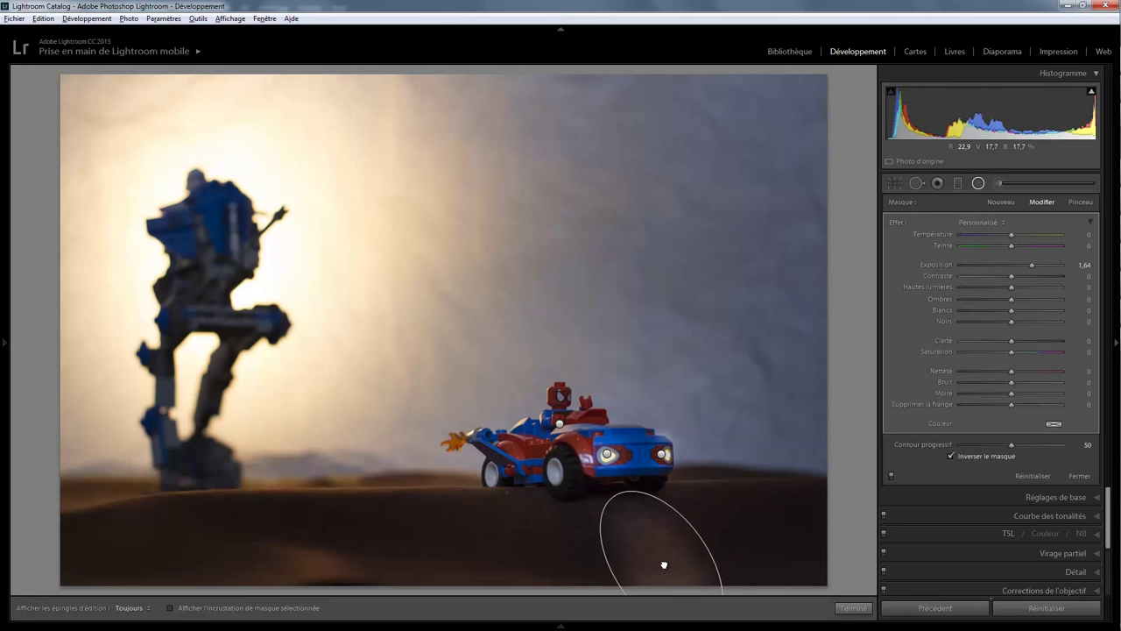
{"action": "left_click_drag", "start_coordinate": [665, 564], "coordinate": [659, 564]}
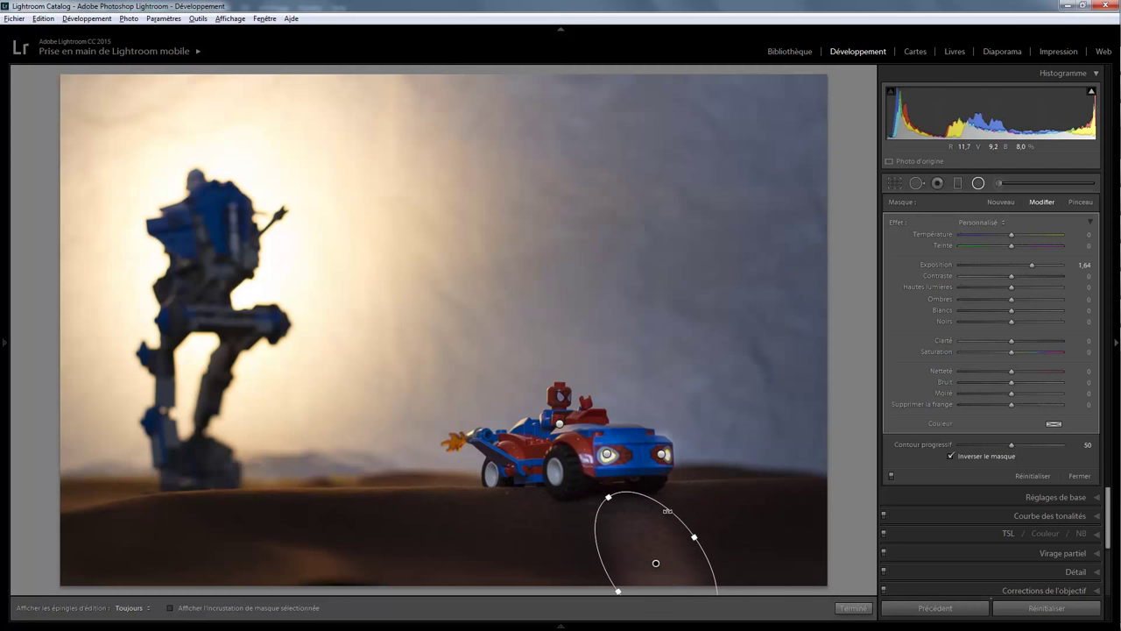
{"action": "left_click_drag", "start_coordinate": [668, 511], "coordinate": [676, 518]}
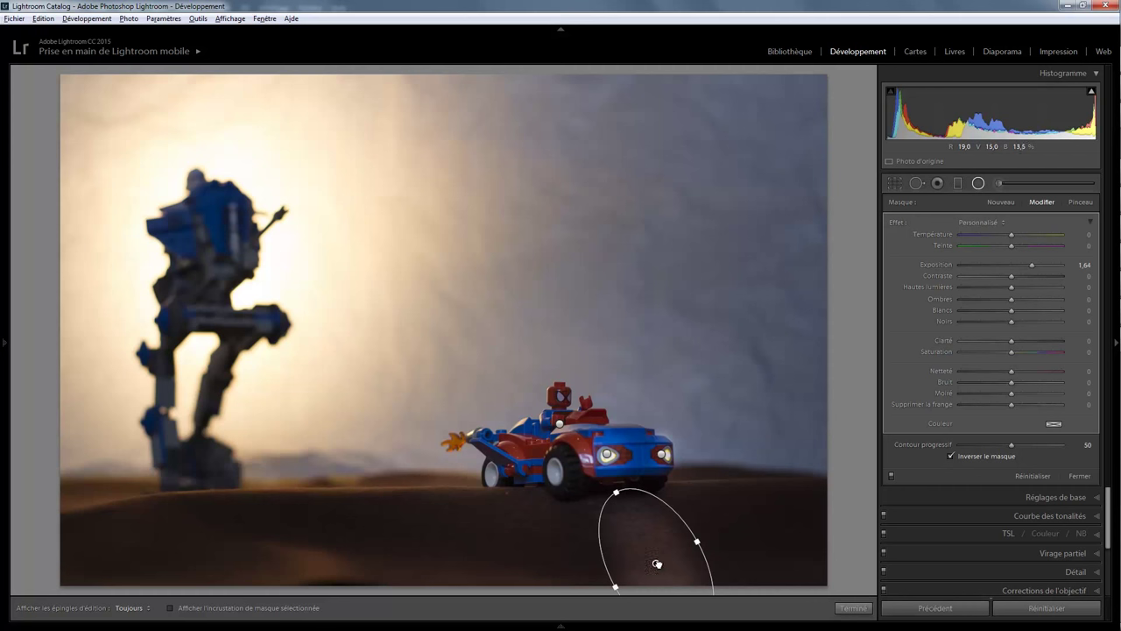
{"action": "left_click_drag", "start_coordinate": [658, 564], "coordinate": [653, 564]}
{"action": "left_click_drag", "start_coordinate": [673, 512], "coordinate": [678, 519]}
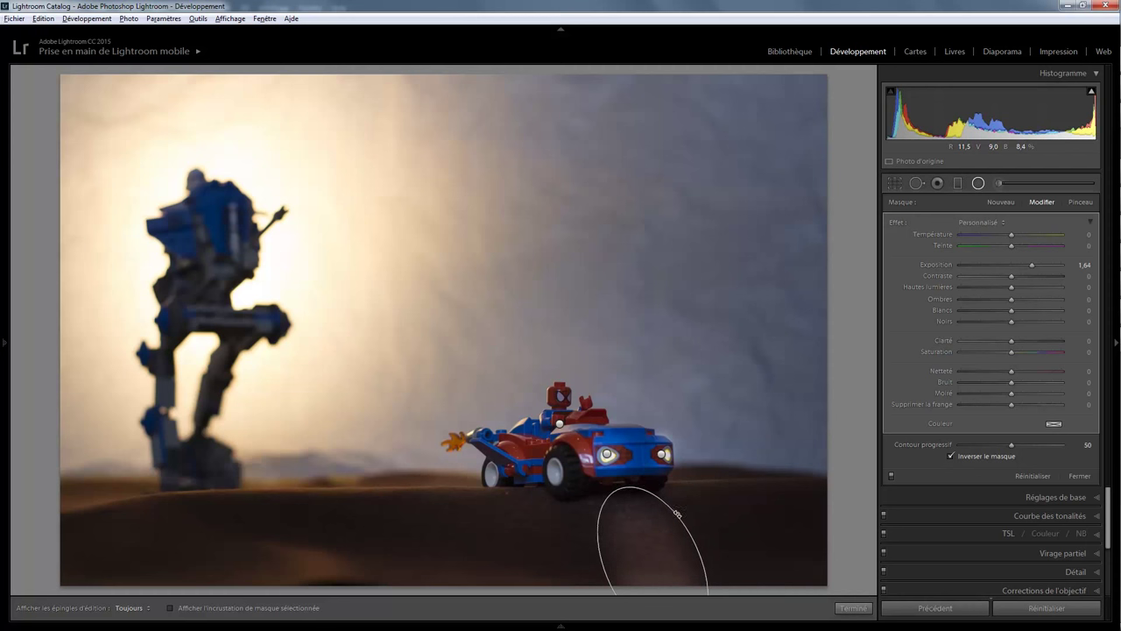
{"action": "mouse_move", "coordinate": [651, 562]}
{"action": "left_mouse_down"}
{"action": "mouse_move", "coordinate": [598, 553]}
{"action": "mouse_move", "coordinate": [659, 566]}
{"action": "left_mouse_up"}
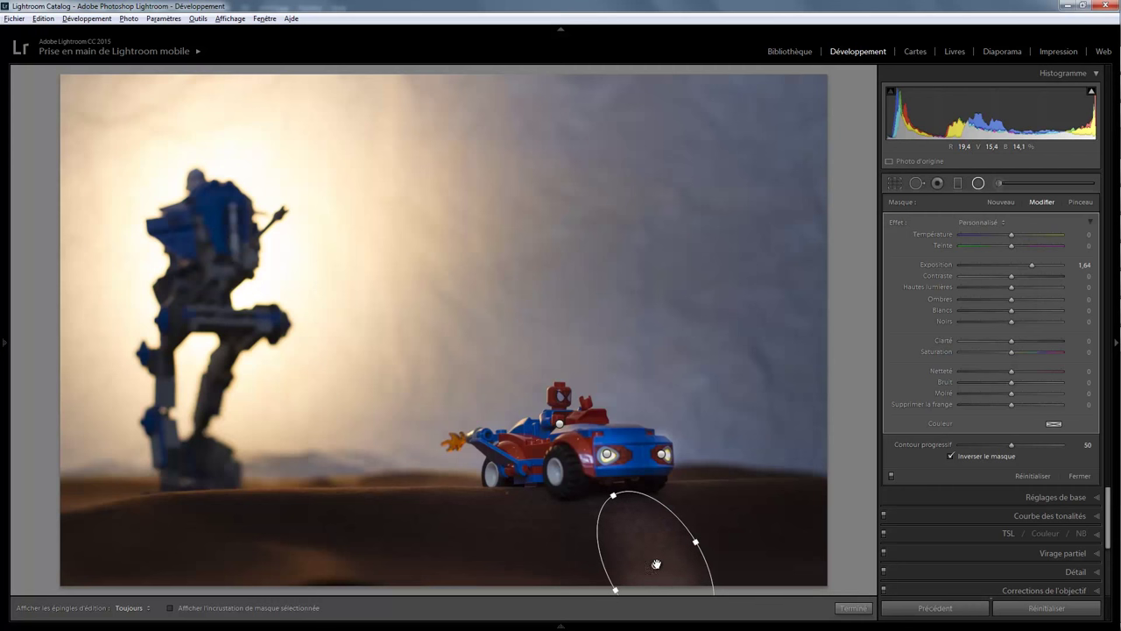
Duplicate the ground oval, shift the copy right and rotate it slightly counter-clockwise
{"action": "right_click", "coordinate": [656, 564]}
{"action": "left_click", "coordinate": [675, 570]}
{"action": "left_click_drag", "start_coordinate": [675, 570], "coordinate": [703, 552]}
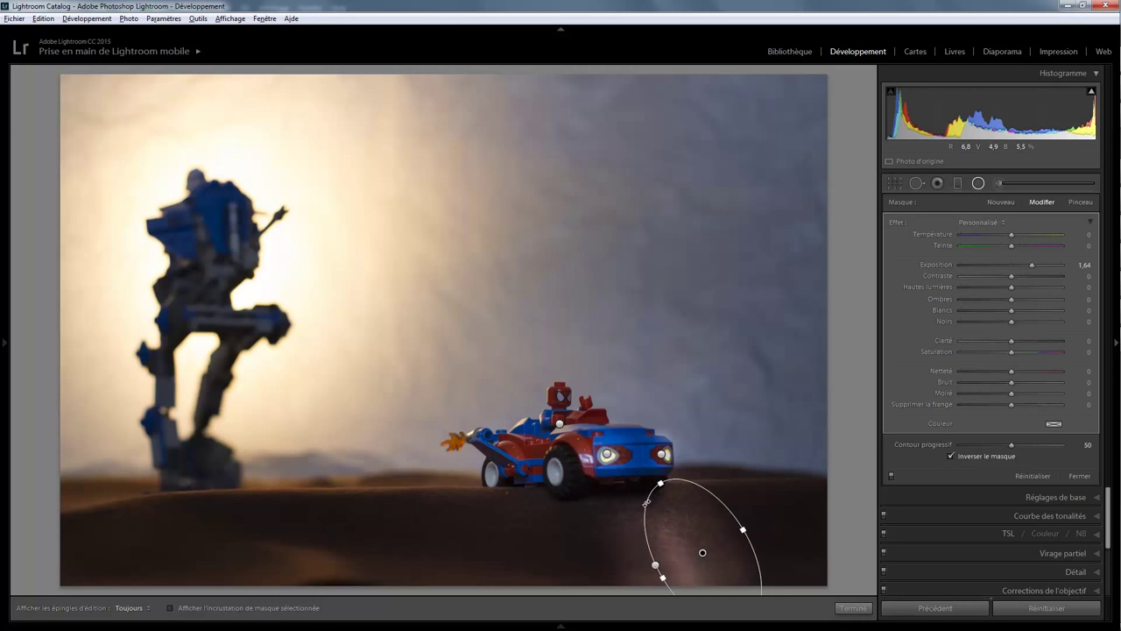
{"action": "left_click_drag", "start_coordinate": [647, 501], "coordinate": [640, 510]}
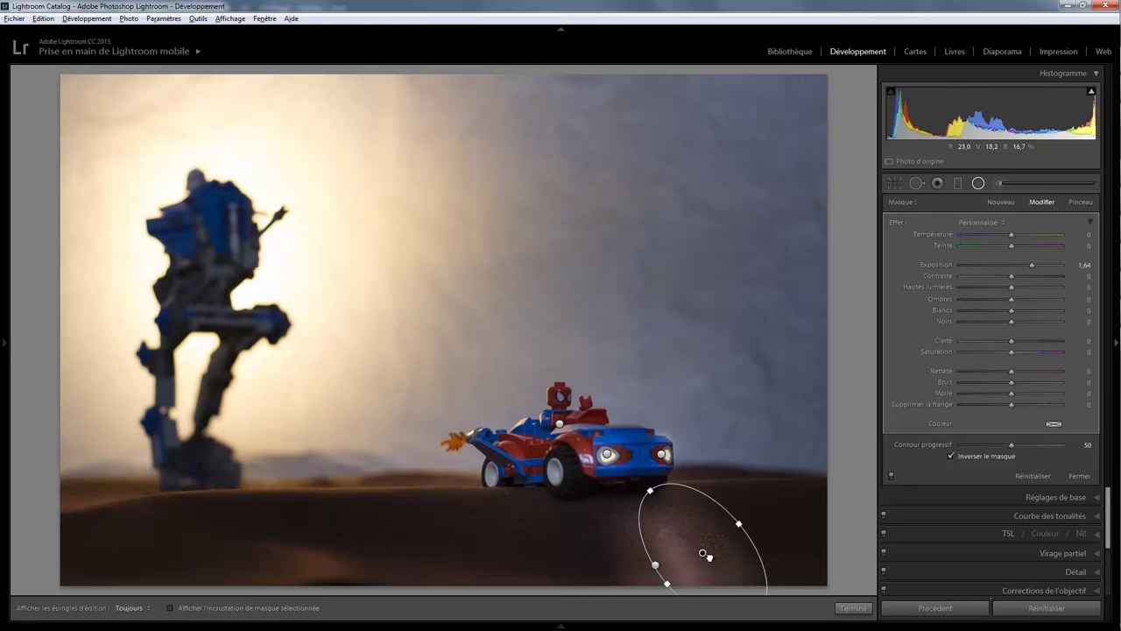
{"action": "left_click_drag", "start_coordinate": [707, 556], "coordinate": [712, 553]}
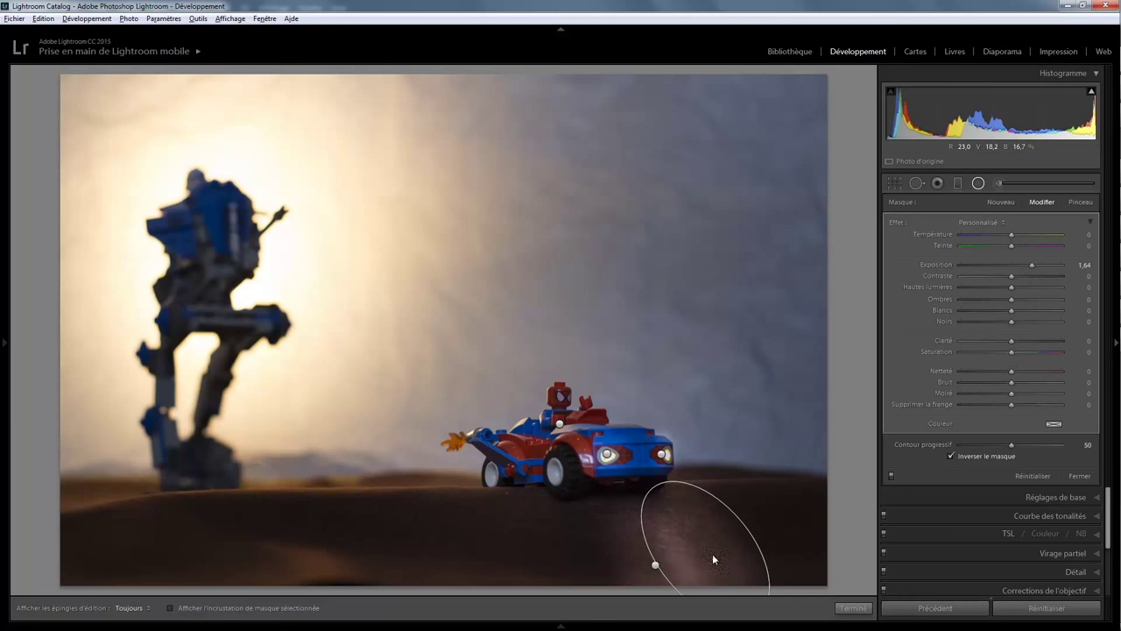
{"action": "left_click", "coordinate": [854, 608]}
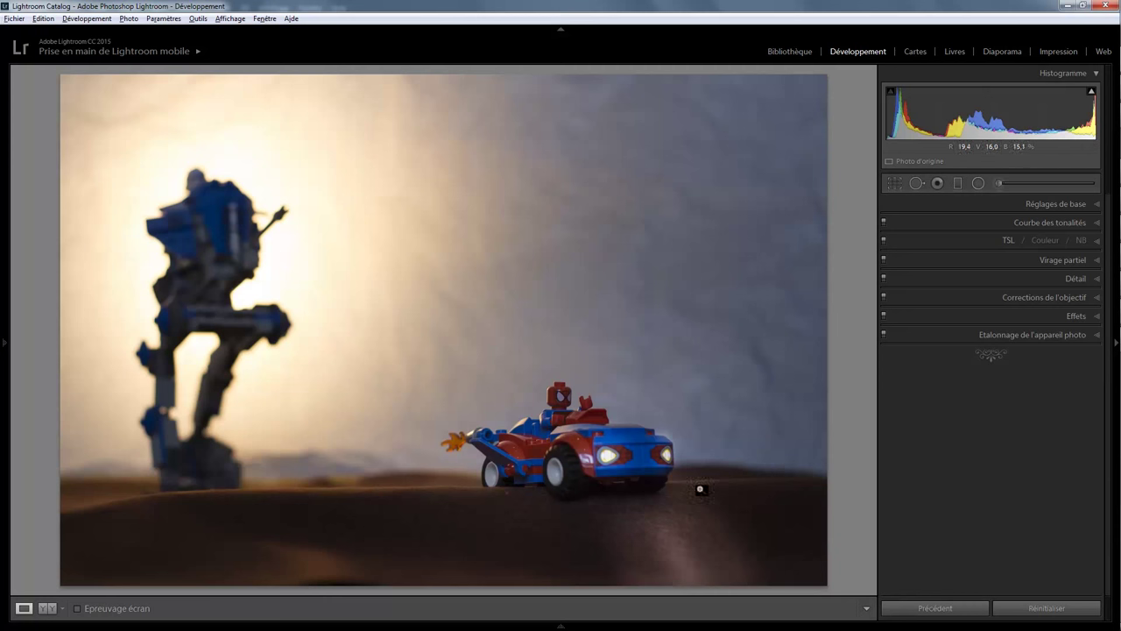
Fine-tune both ground ovals, moving the first left and adjusting each one's rotation
{"action": "left_click", "coordinate": [978, 183]}
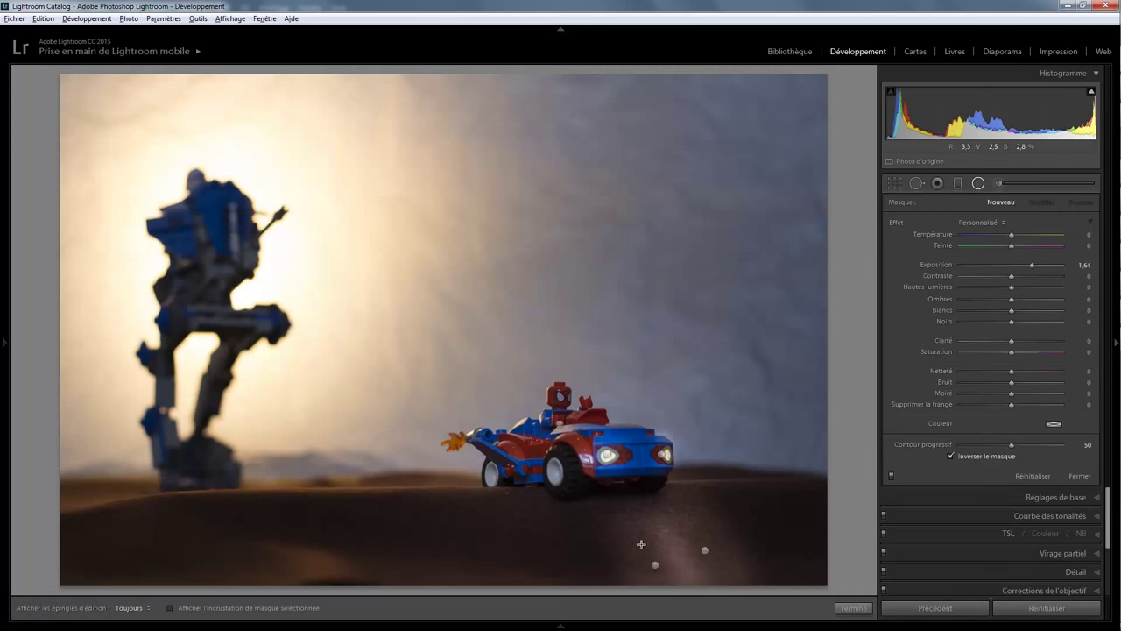
{"action": "left_click", "coordinate": [654, 567]}
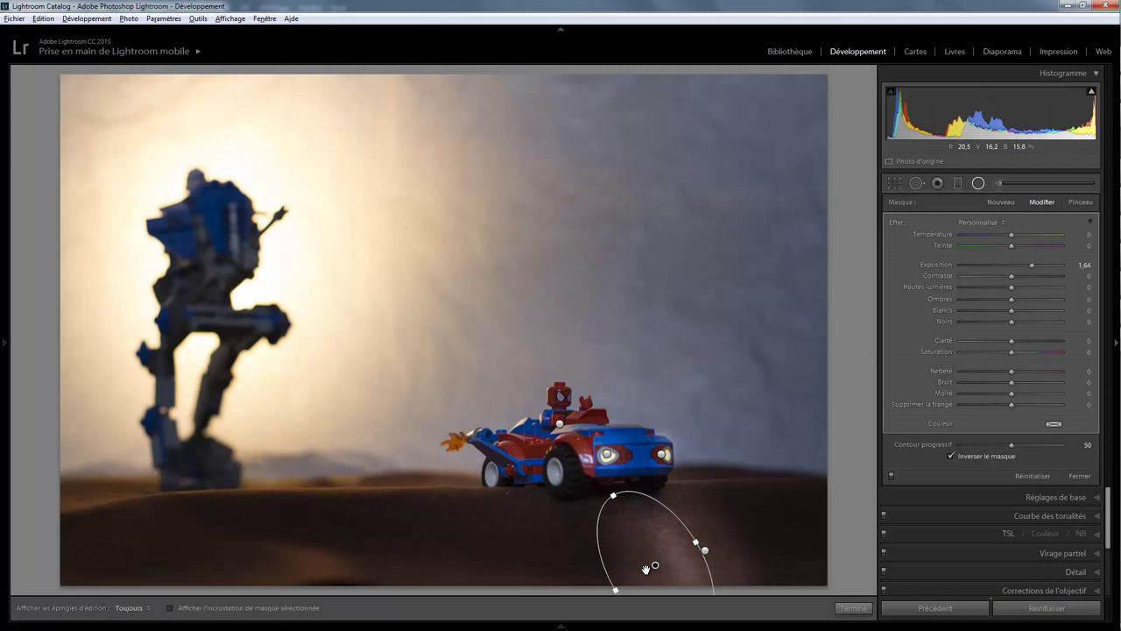
{"action": "left_click_drag", "start_coordinate": [655, 565], "coordinate": [641, 568]}
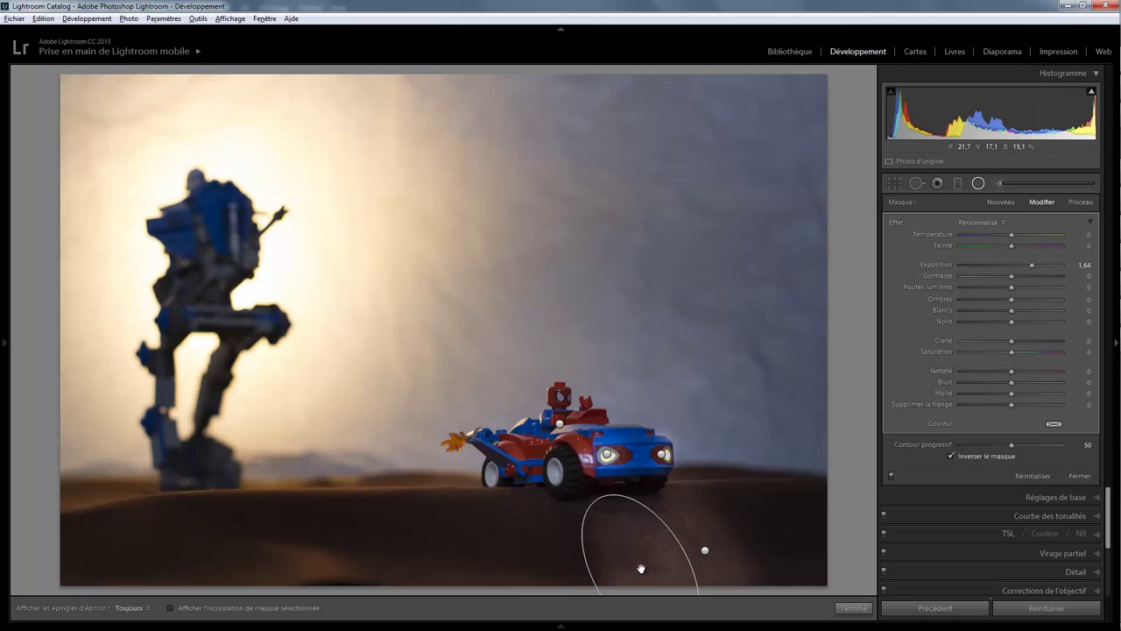
{"action": "left_click_drag", "start_coordinate": [640, 506], "coordinate": [651, 506]}
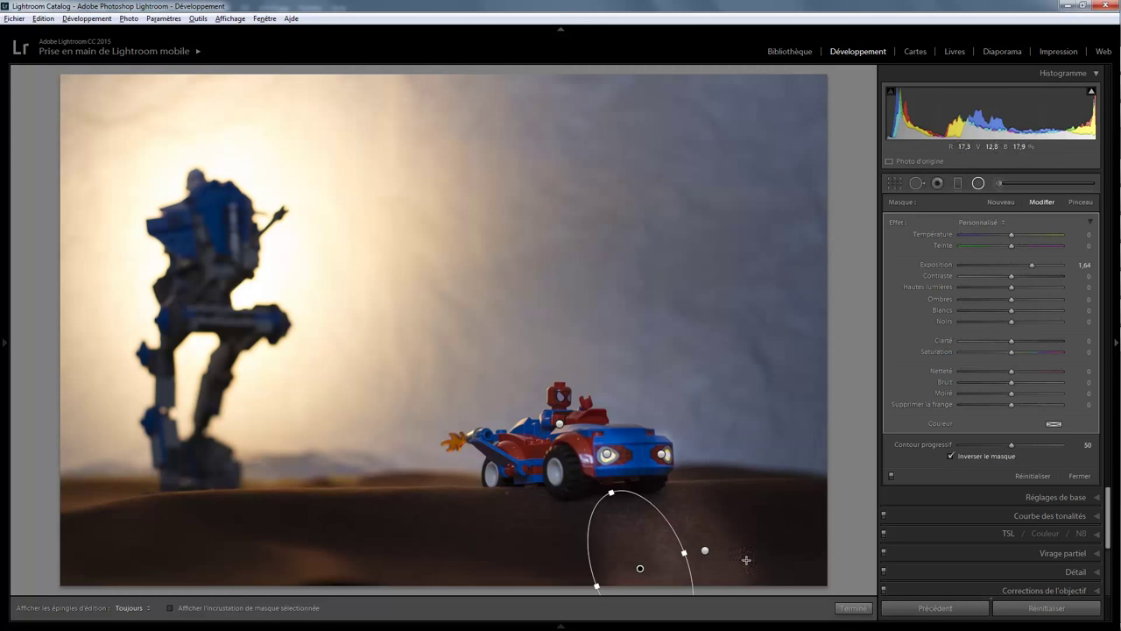
{"action": "left_click", "coordinate": [705, 549]}
{"action": "left_click_drag", "start_coordinate": [693, 486], "coordinate": [691, 497]}
{"action": "key", "text": "Return"}
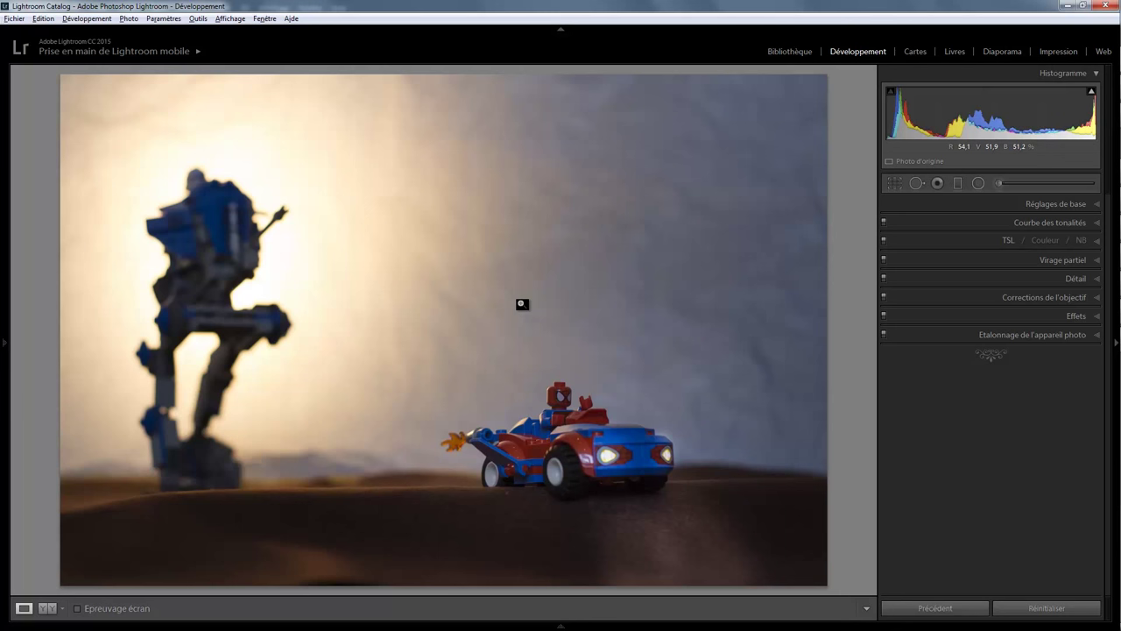
Crop in slightly from the bottom-left corner, shift the image right, and apply the crop
{"action": "left_click", "coordinate": [894, 183]}
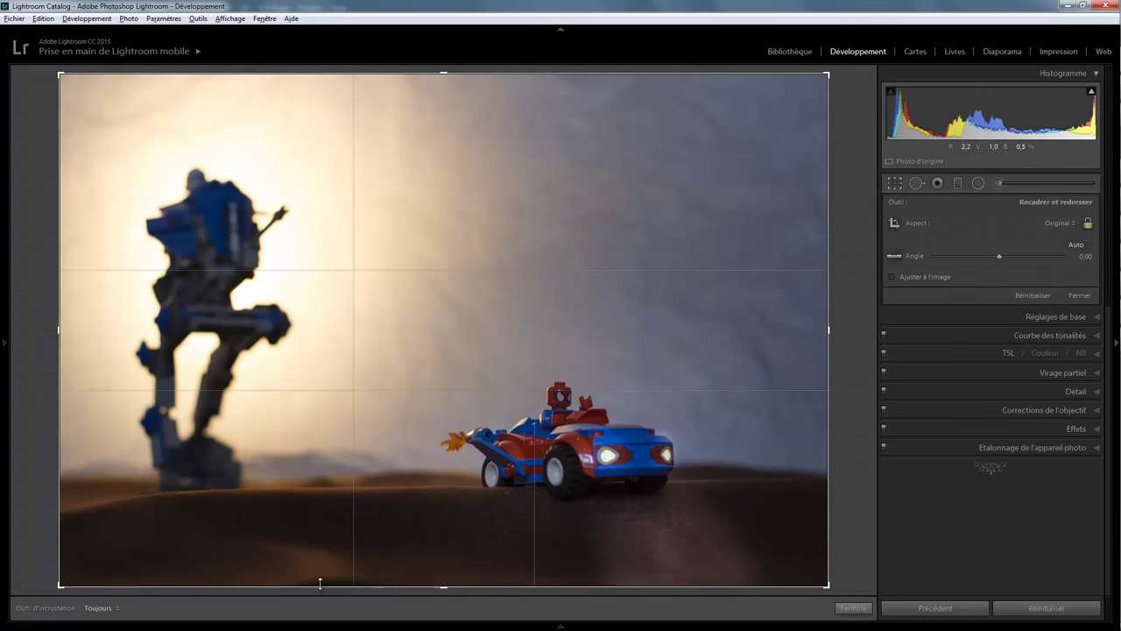
{"action": "left_click_drag", "start_coordinate": [59, 585], "coordinate": [67, 580]}
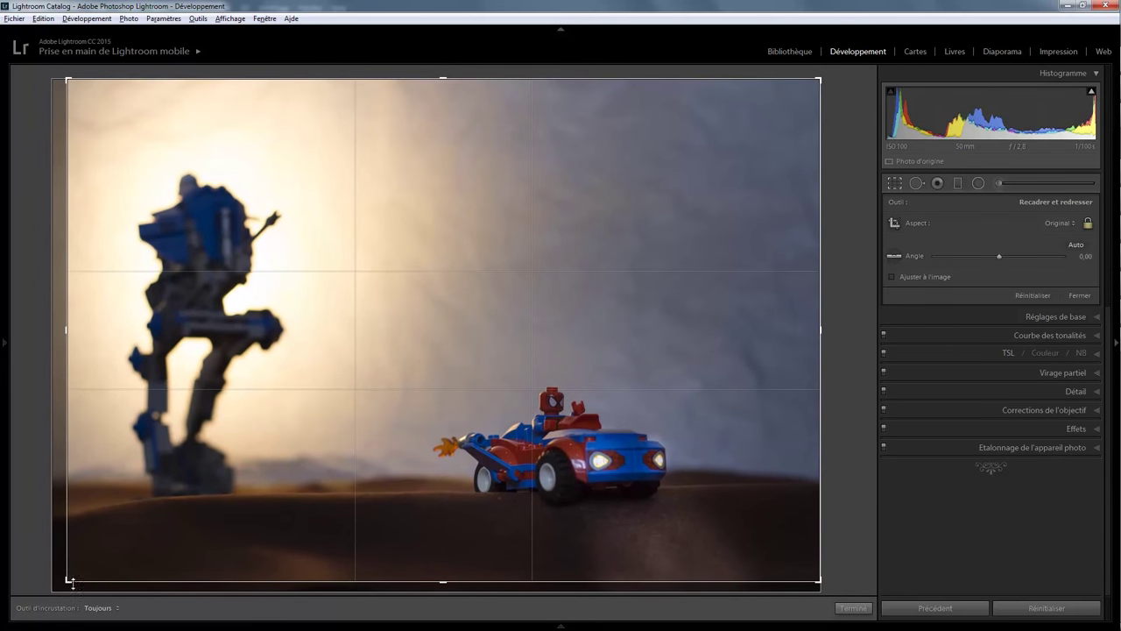
{"action": "left_click_drag", "start_coordinate": [359, 519], "coordinate": [368, 520]}
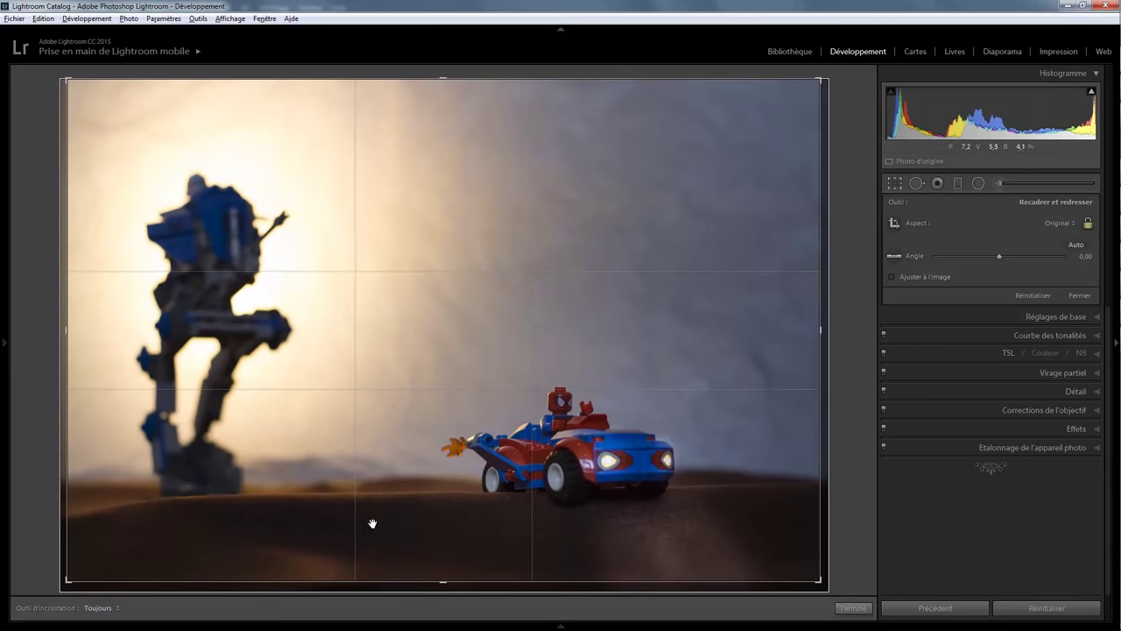
{"action": "key", "text": "Return"}
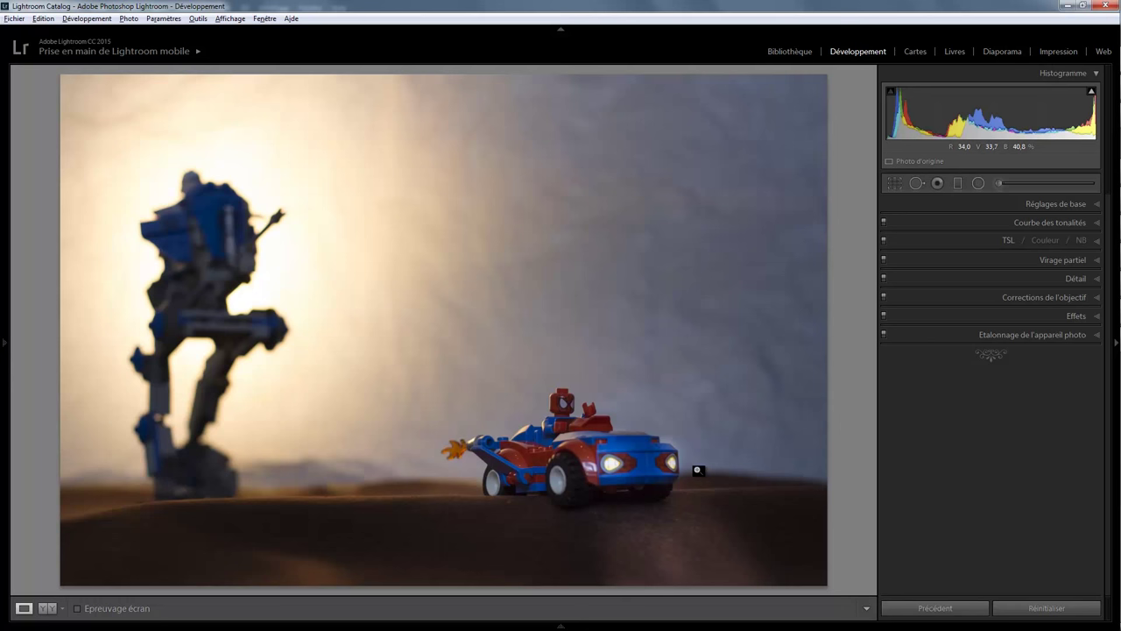
Paint an adjustment brush over the zoomed-in exhaust flame with exposure 2.61
{"action": "left_click", "coordinate": [459, 451]}
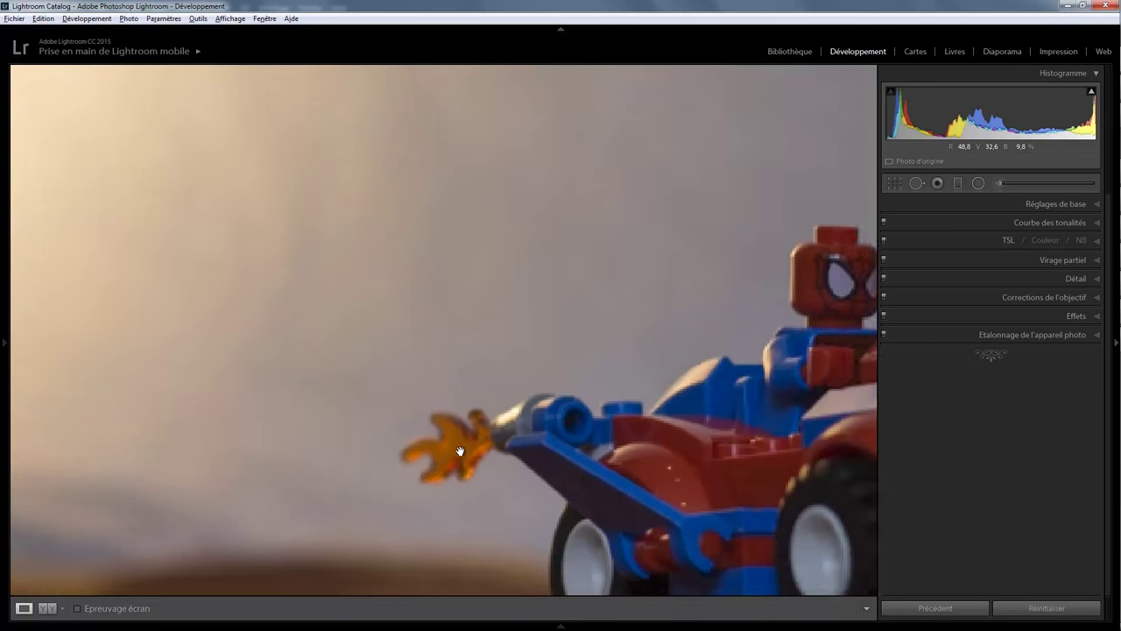
{"action": "left_click", "coordinate": [999, 183]}
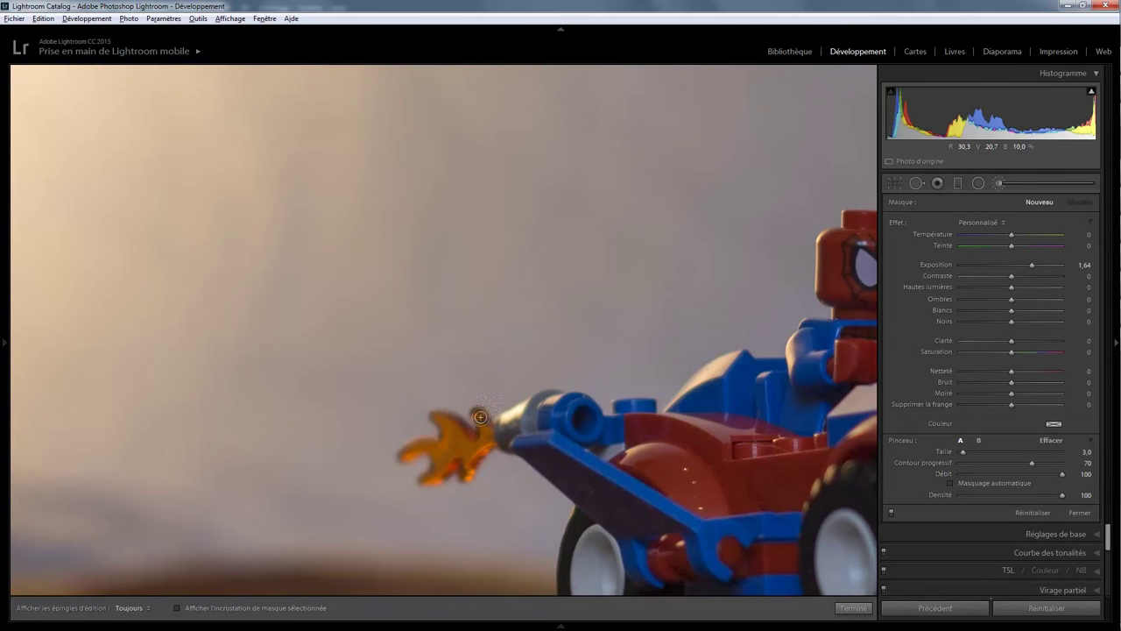
{"action": "key", "text": "h"}
{"action": "mouse_move", "coordinate": [484, 425]}
{"action": "left_mouse_down"}
{"action": "mouse_move", "coordinate": [466, 475]}
{"action": "mouse_move", "coordinate": [442, 419]}
{"action": "mouse_move", "coordinate": [434, 476]}
{"action": "mouse_move", "coordinate": [451, 462]}
{"action": "mouse_move", "coordinate": [438, 446]}
{"action": "mouse_move", "coordinate": [406, 454]}
{"action": "mouse_move", "coordinate": [482, 443]}
{"action": "mouse_move", "coordinate": [478, 417]}
{"action": "mouse_move", "coordinate": [470, 463]}
{"action": "mouse_move", "coordinate": [448, 460]}
{"action": "mouse_move", "coordinate": [431, 478]}
{"action": "mouse_move", "coordinate": [450, 448]}
{"action": "left_mouse_up"}
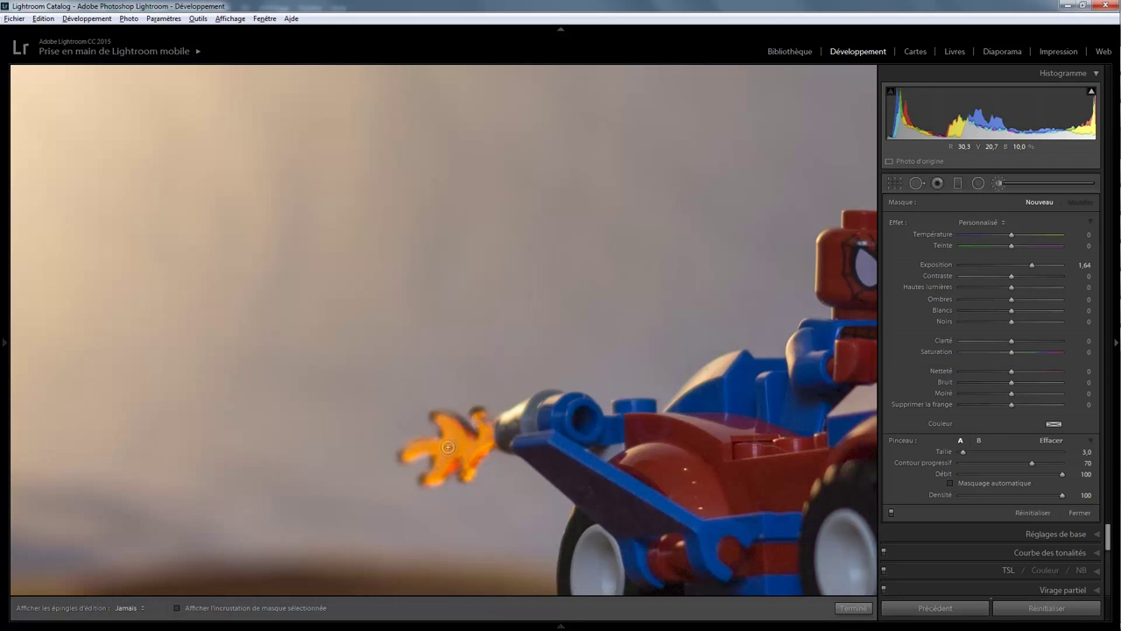
{"action": "left_click_drag", "start_coordinate": [1032, 267], "coordinate": [1041, 264]}
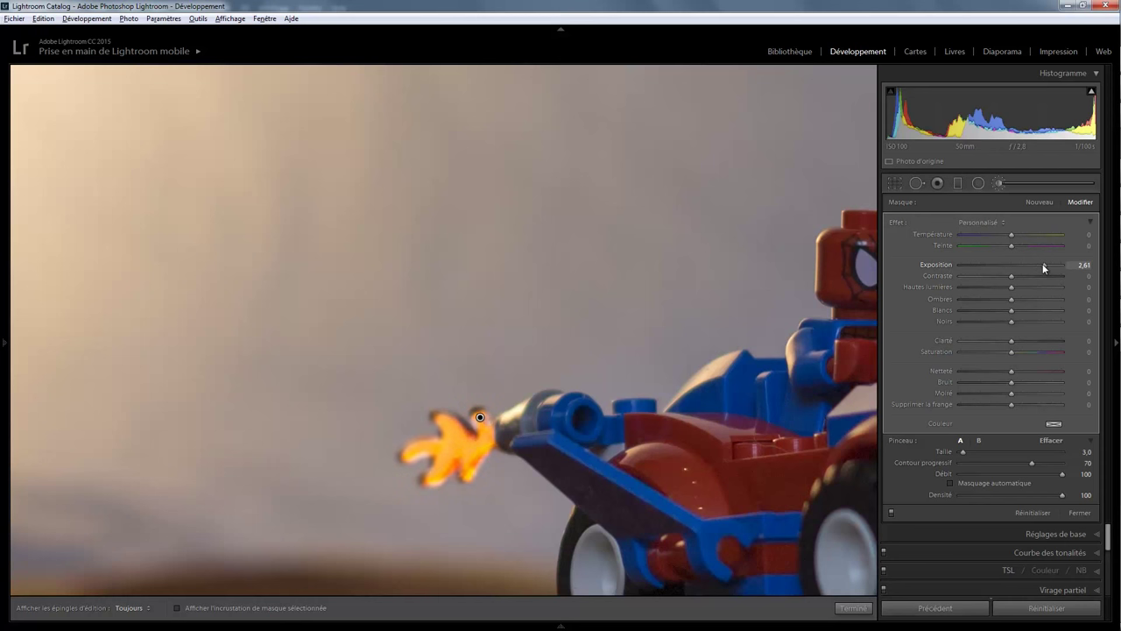
{"action": "left_click", "coordinate": [854, 608]}
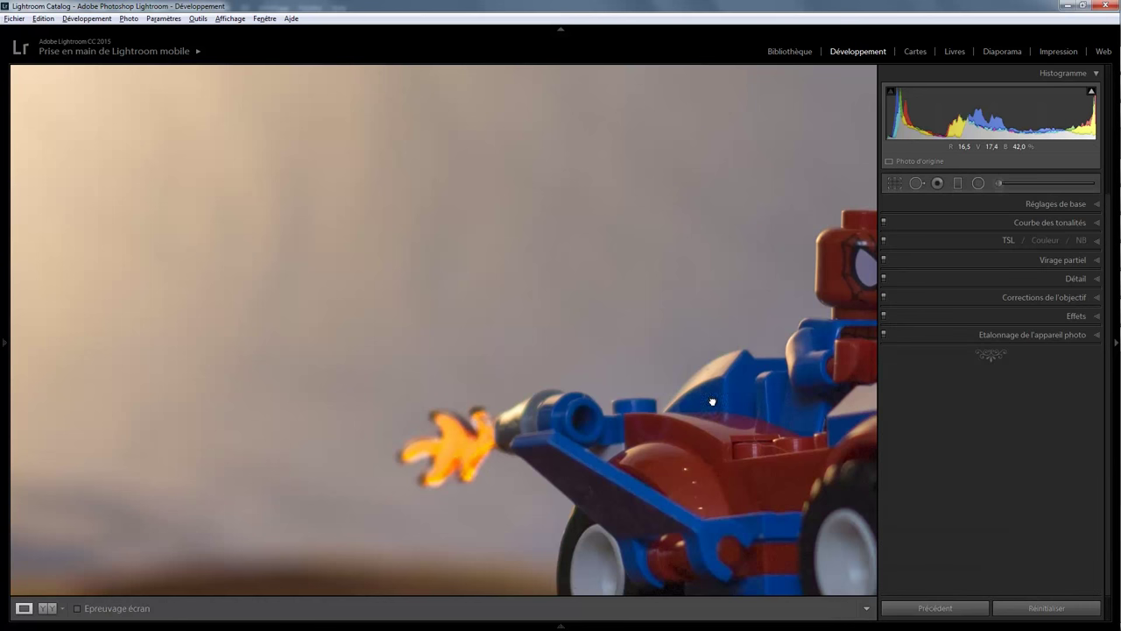
Zoom out to the whole photo and open it in Adobe Photoshop CC 2015
{"action": "left_click", "coordinate": [712, 401]}
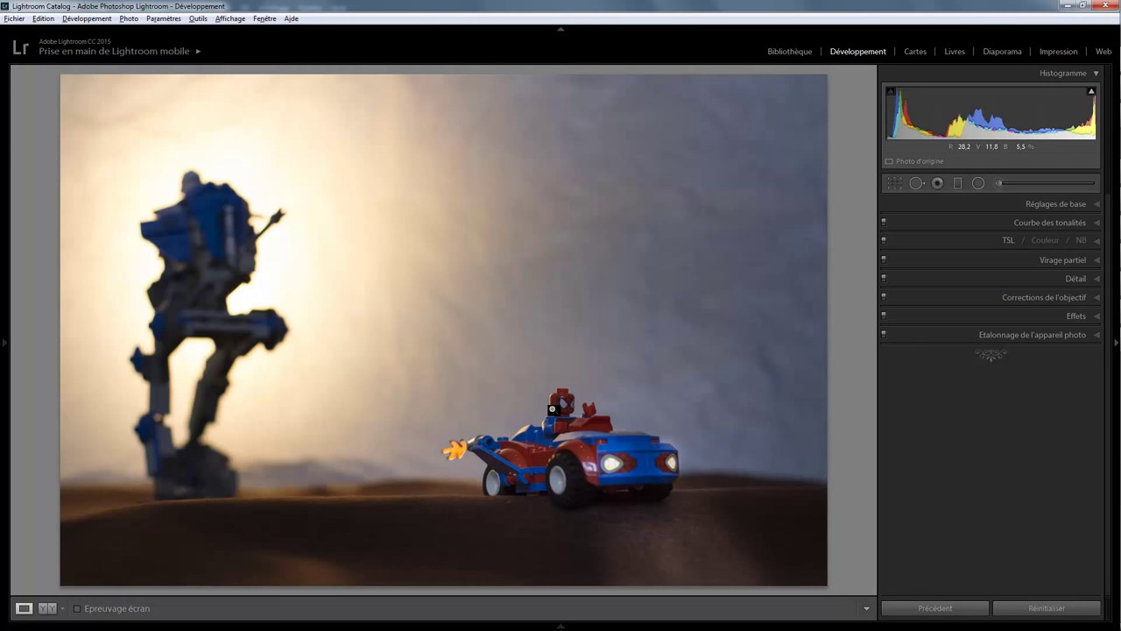
{"action": "right_click", "coordinate": [497, 289]}
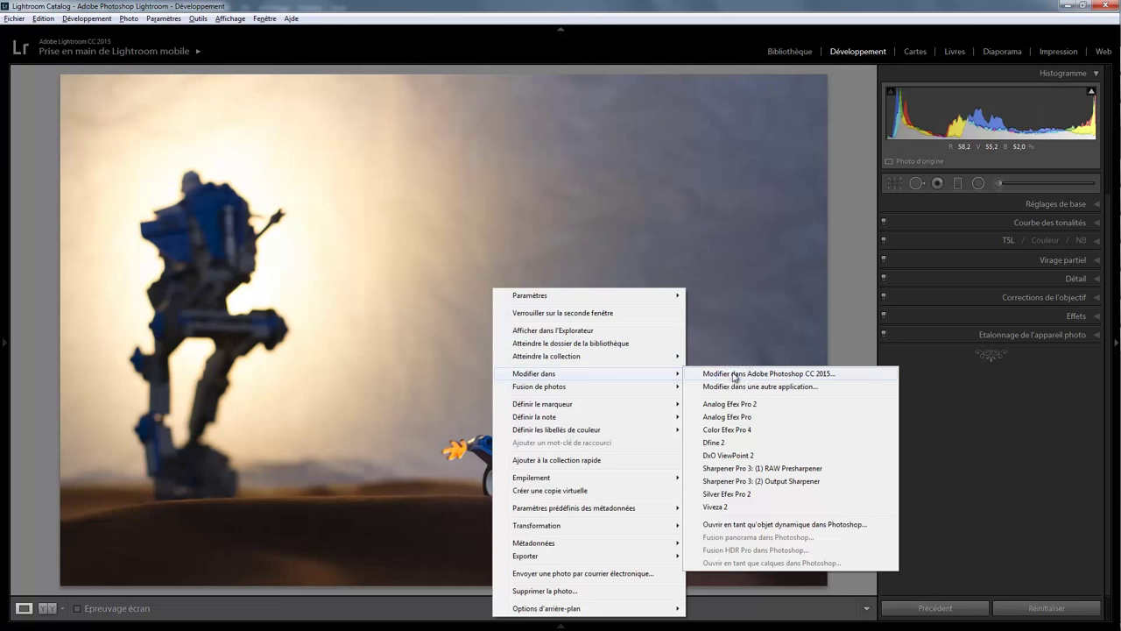
{"action": "left_click", "coordinate": [744, 376]}
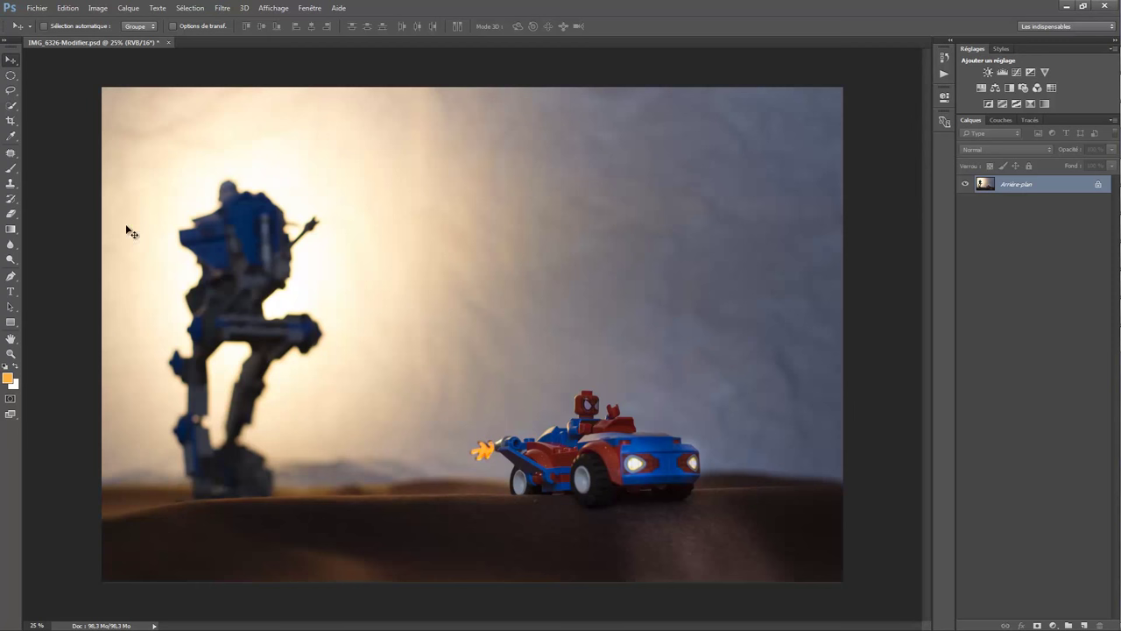
Quick-select the car and Spider-Man driver, subtracting along the underside near the rear wheel
{"action": "left_click", "coordinate": [12, 107]}
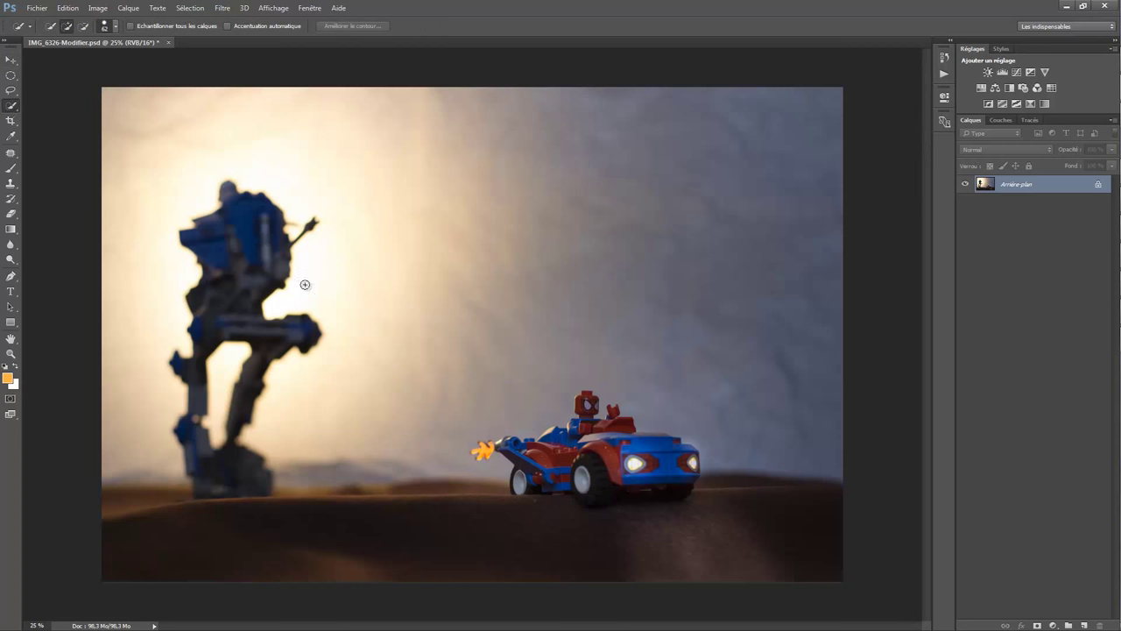
{"action": "right_click", "coordinate": [11, 105]}
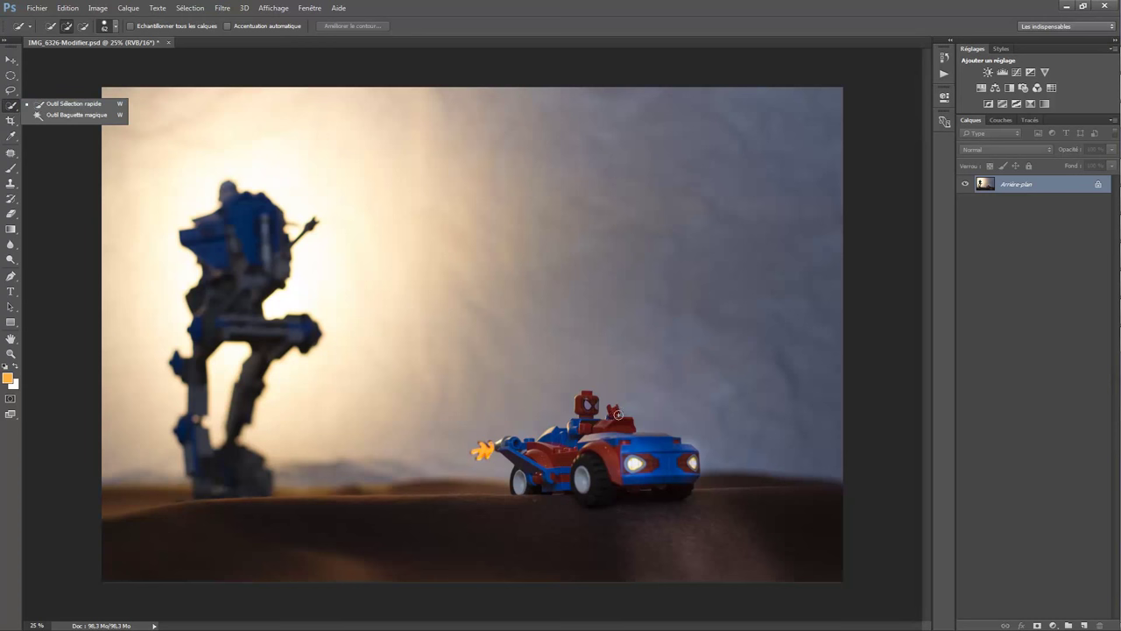
{"action": "mouse_move", "coordinate": [637, 456]}
{"action": "left_mouse_down"}
{"action": "mouse_move", "coordinate": [602, 495]}
{"action": "mouse_move", "coordinate": [682, 489]}
{"action": "mouse_move", "coordinate": [665, 471]}
{"action": "left_mouse_up"}
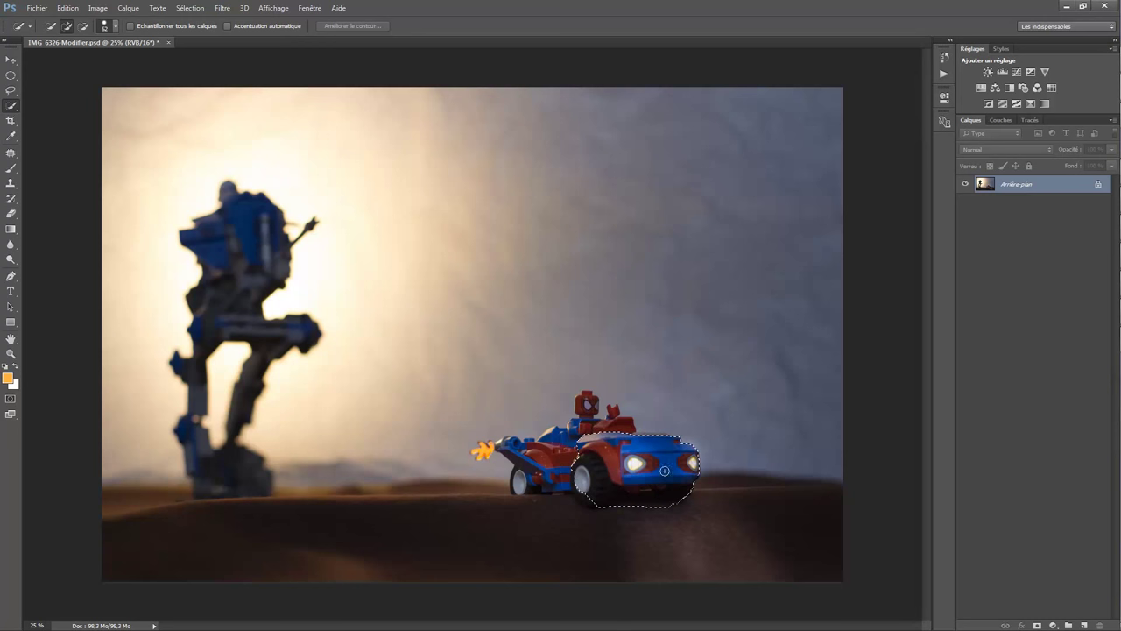
{"action": "mouse_move", "coordinate": [623, 434]}
{"action": "left_mouse_down"}
{"action": "mouse_move", "coordinate": [571, 428]}
{"action": "mouse_move", "coordinate": [480, 454]}
{"action": "mouse_move", "coordinate": [501, 451]}
{"action": "mouse_move", "coordinate": [518, 487]}
{"action": "mouse_move", "coordinate": [559, 476]}
{"action": "mouse_move", "coordinate": [588, 483]}
{"action": "mouse_move", "coordinate": [585, 497]}
{"action": "mouse_move", "coordinate": [689, 510]}
{"action": "left_mouse_up"}
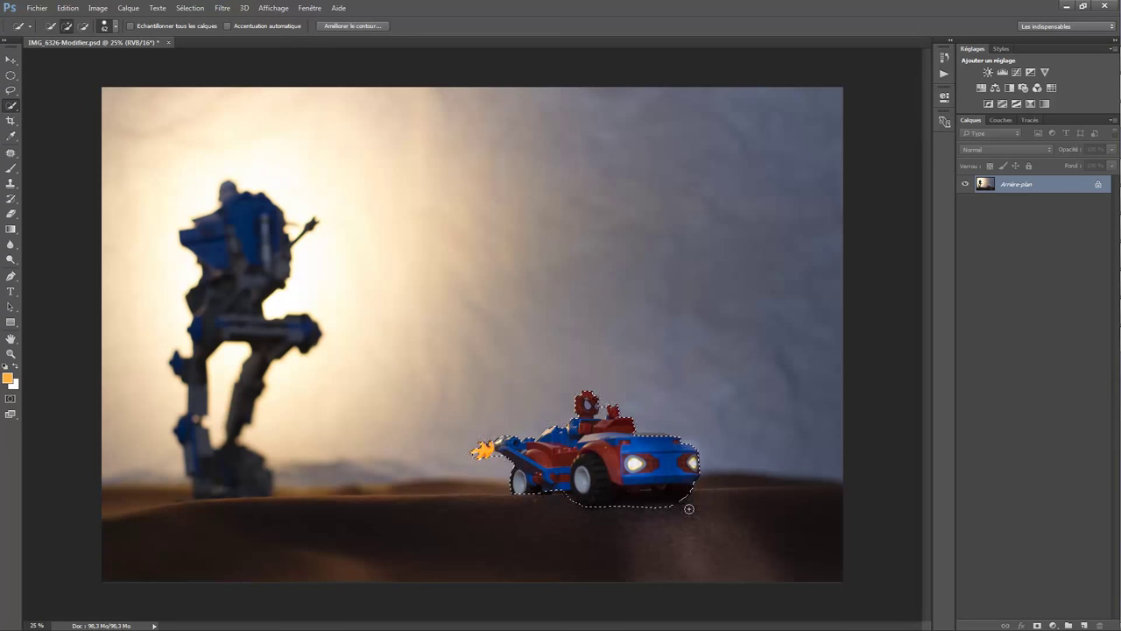
{"action": "key", "text": "alt"}
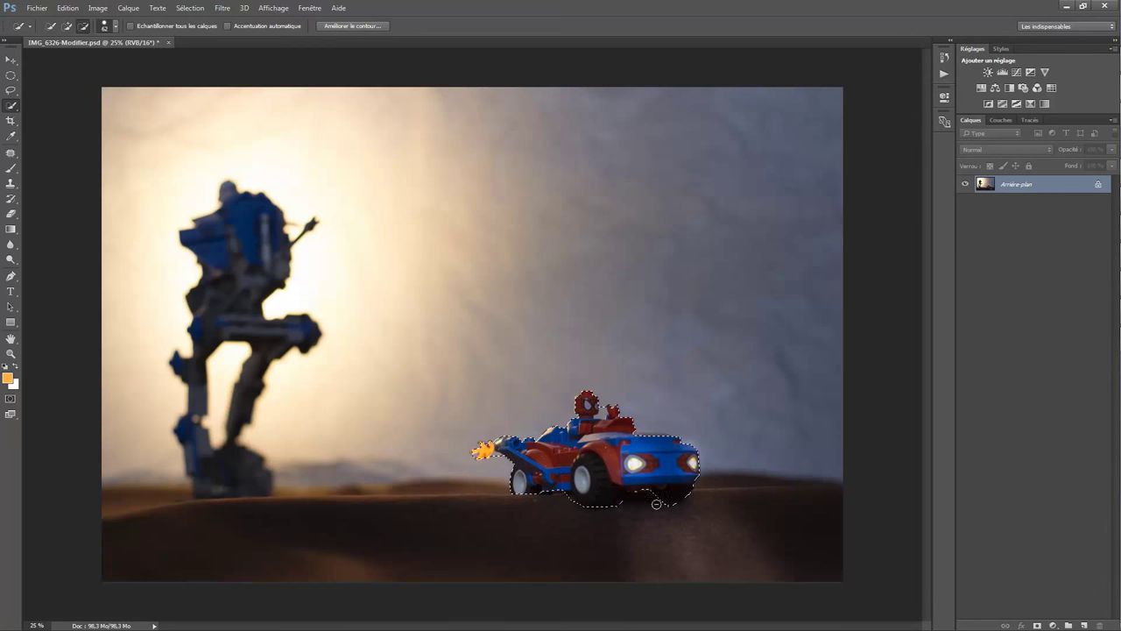
{"action": "left_click_drag", "start_coordinate": [618, 508], "coordinate": [648, 496]}
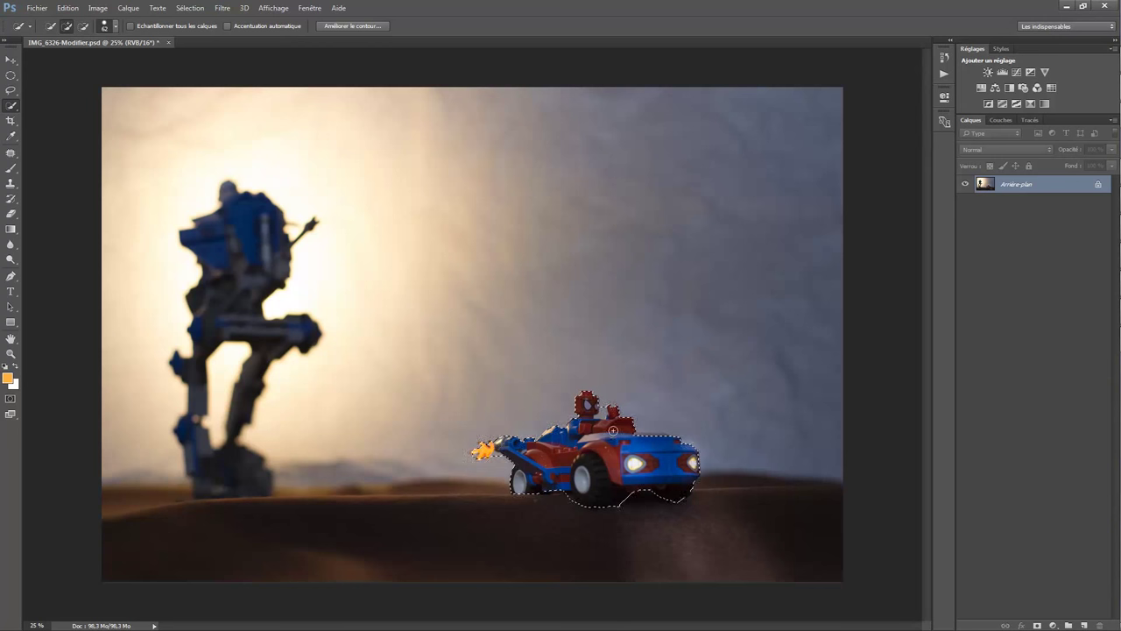
{"action": "key", "text": "alt"}
{"action": "key", "text": "alt"}
{"action": "key", "text": "alt"}
Copy the selected car to new layer Calque 1 and duplicate it as Calque 1 copie
{"action": "left_click", "coordinate": [568, 450]}
{"action": "right_click", "coordinate": [579, 461]}
{"action": "left_click", "coordinate": [627, 305]}
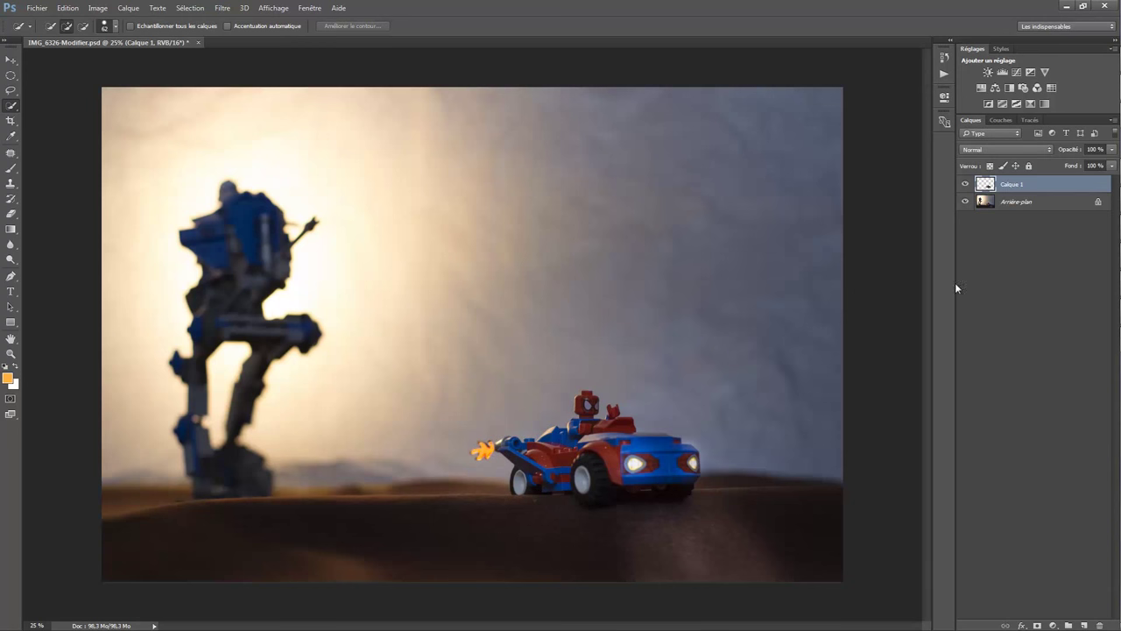
{"action": "right_click", "coordinate": [1005, 193]}
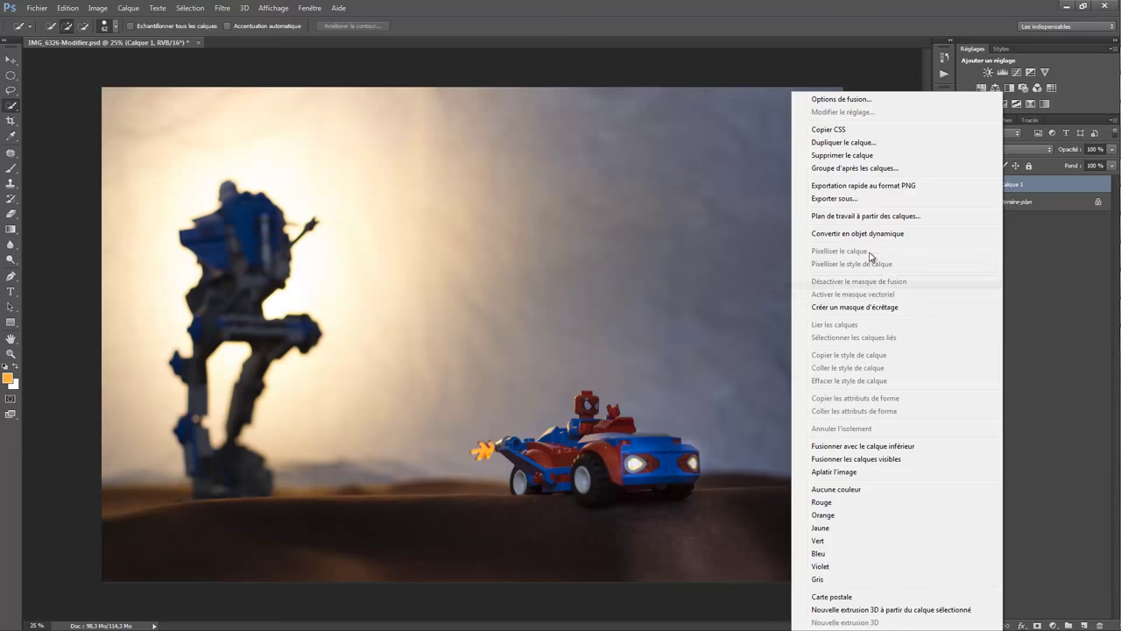
{"action": "left_click", "coordinate": [865, 143]}
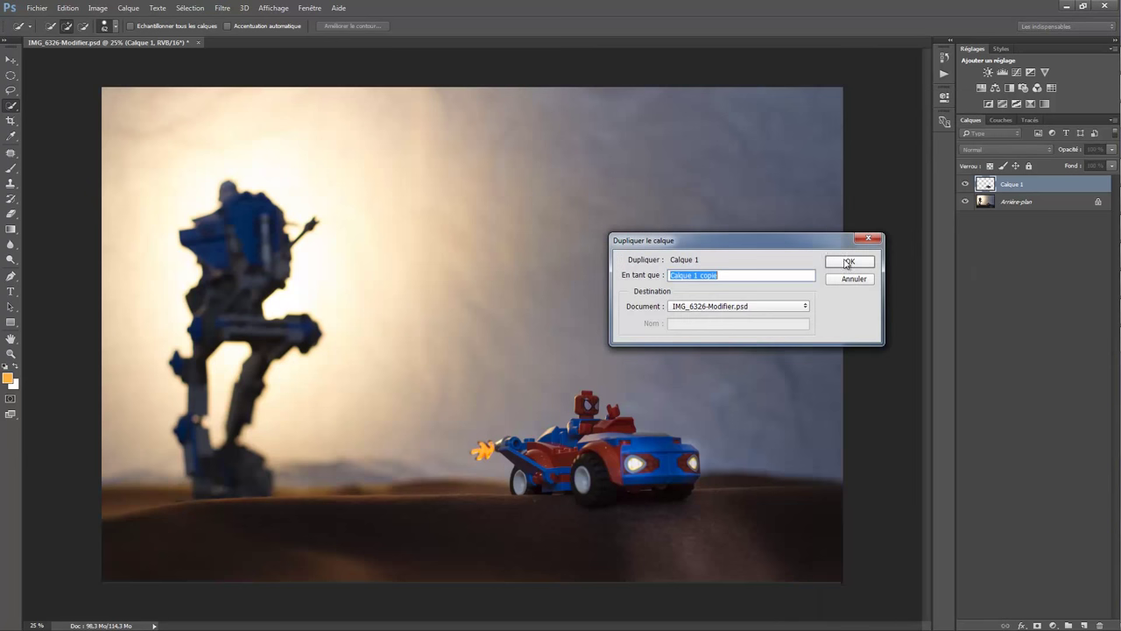
{"action": "left_click", "coordinate": [846, 262]}
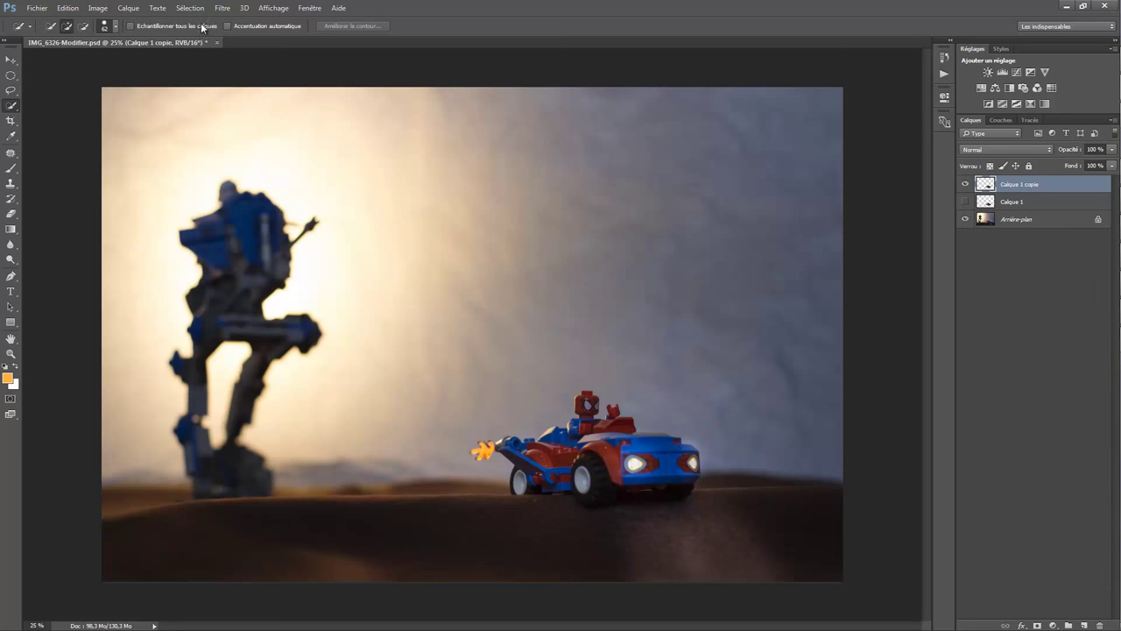
Apply a Motion Blur with angle 0 and distance 1517 pixels to Calque 1 copie
{"action": "left_click", "coordinate": [224, 9]}
{"action": "mouse_move", "coordinate": [230, 170]}
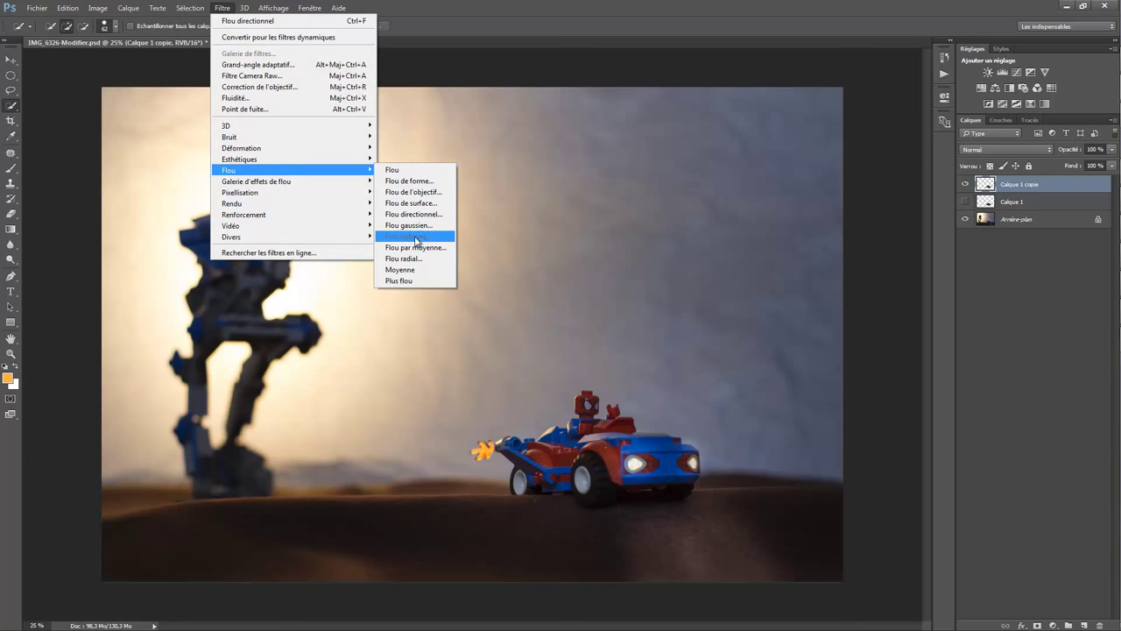
{"action": "left_click", "coordinate": [414, 214]}
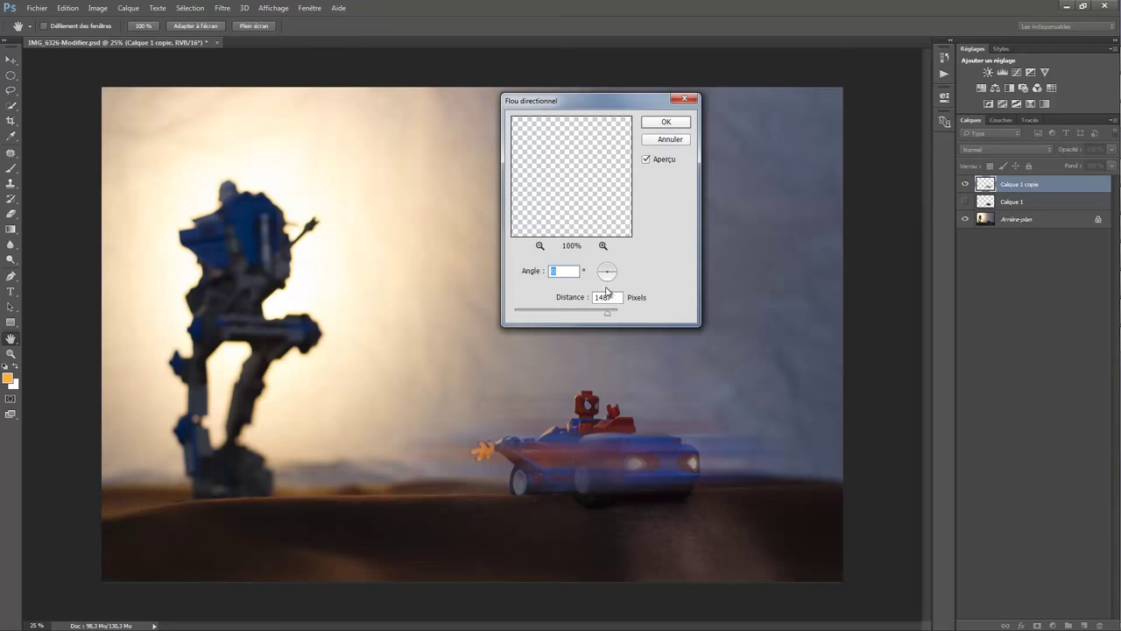
{"action": "mouse_move", "coordinate": [607, 313]}
{"action": "left_mouse_down"}
{"action": "mouse_move", "coordinate": [529, 316]}
{"action": "mouse_move", "coordinate": [610, 313]}
{"action": "left_mouse_up"}
{"action": "left_click_drag", "start_coordinate": [611, 314], "coordinate": [610, 313]}
{"action": "left_click", "coordinate": [663, 124]}
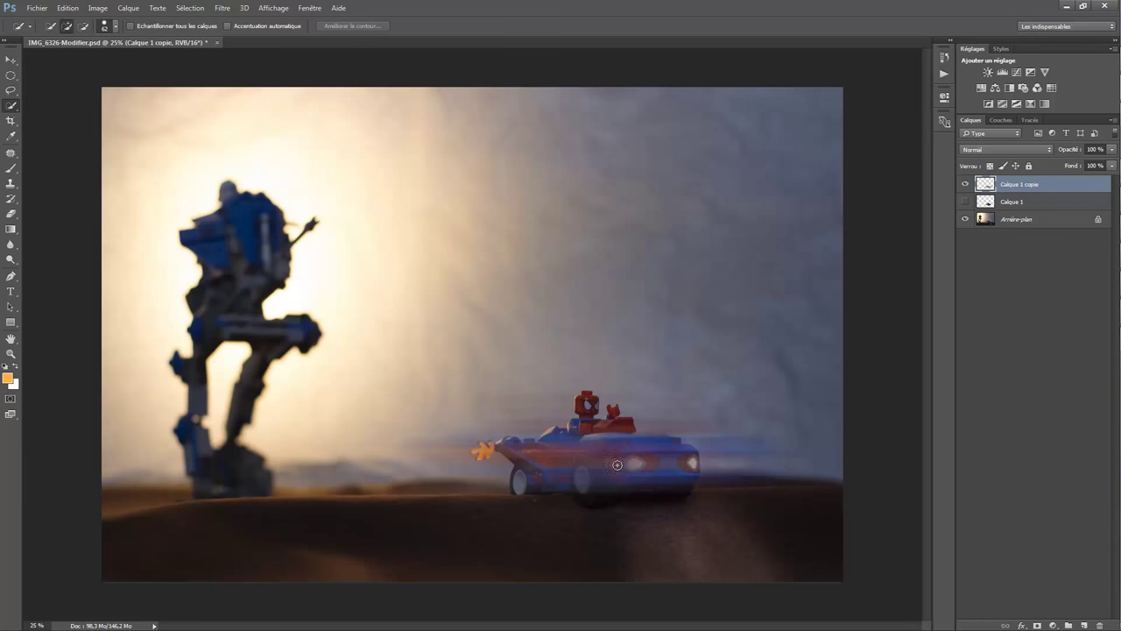
{"action": "left_click", "coordinate": [11, 59]}
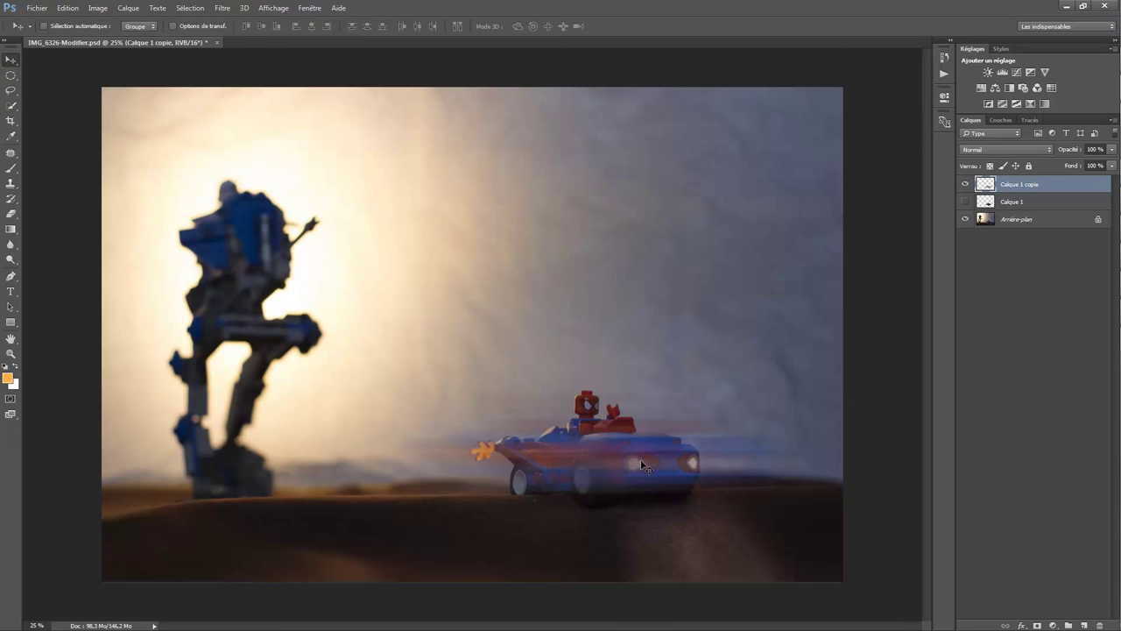
Drag the blurred Calque 1 copie about 7 cm left so its streaks trail behind the car
{"action": "left_click_drag", "start_coordinate": [624, 460], "coordinate": [530, 462]}
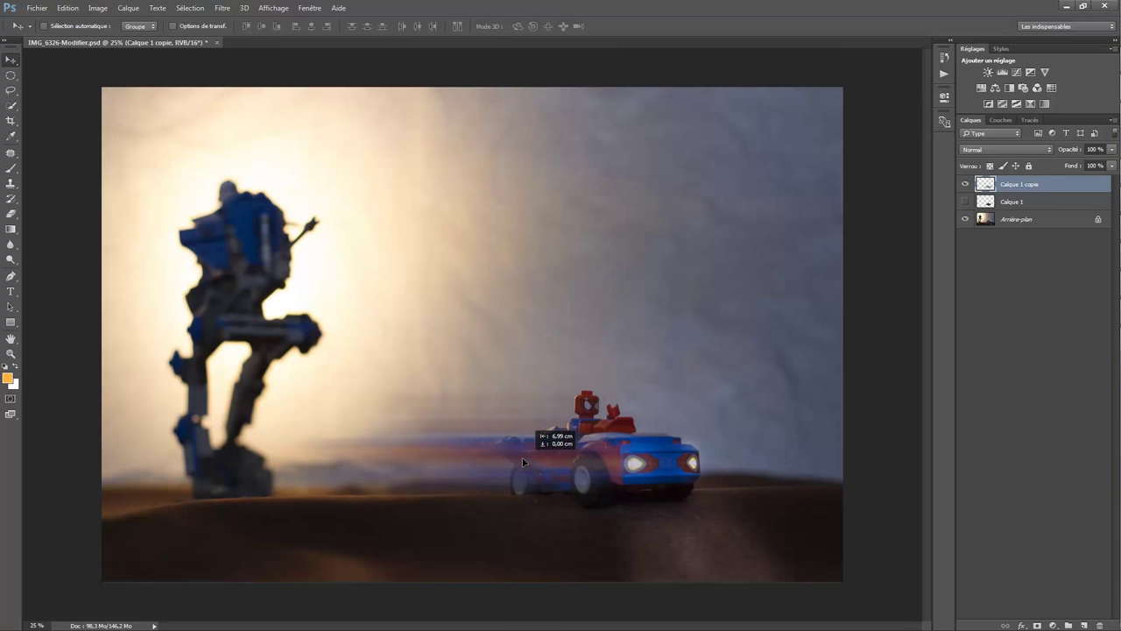
{"action": "left_click_drag", "start_coordinate": [530, 462], "coordinate": [520, 456]}
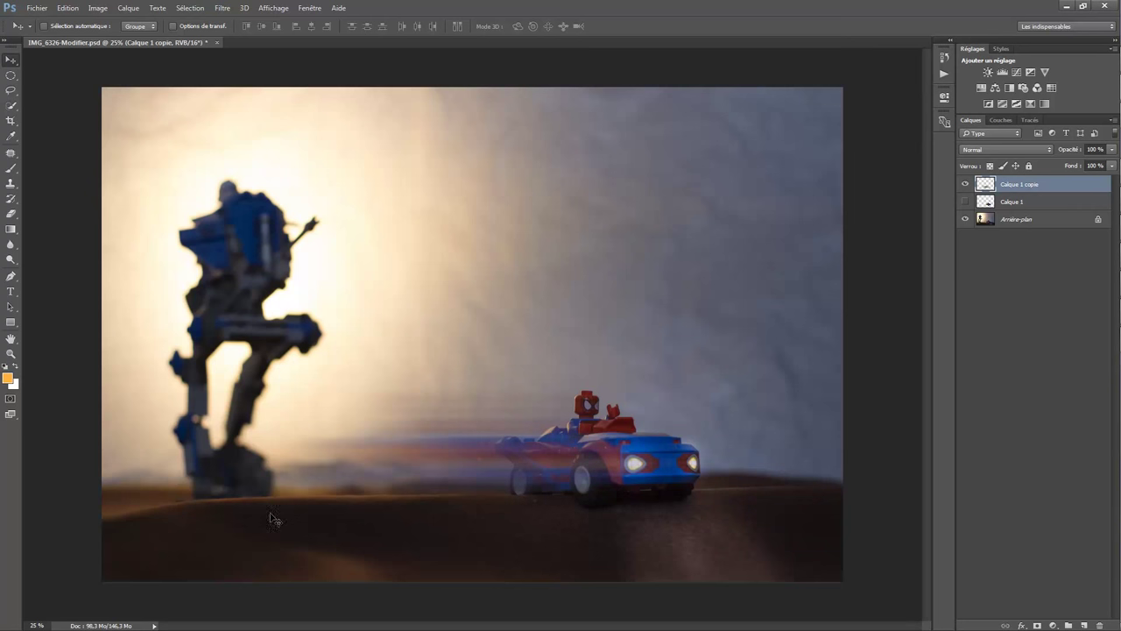
{"action": "left_click", "coordinate": [66, 9]}
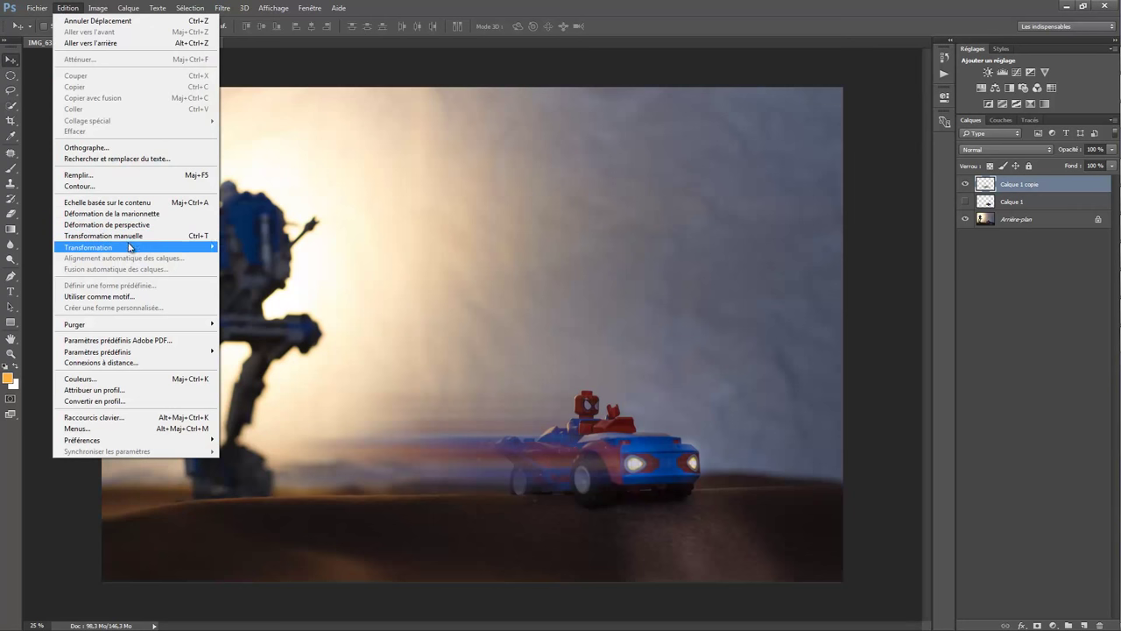
{"action": "mouse_move", "coordinate": [88, 247]}
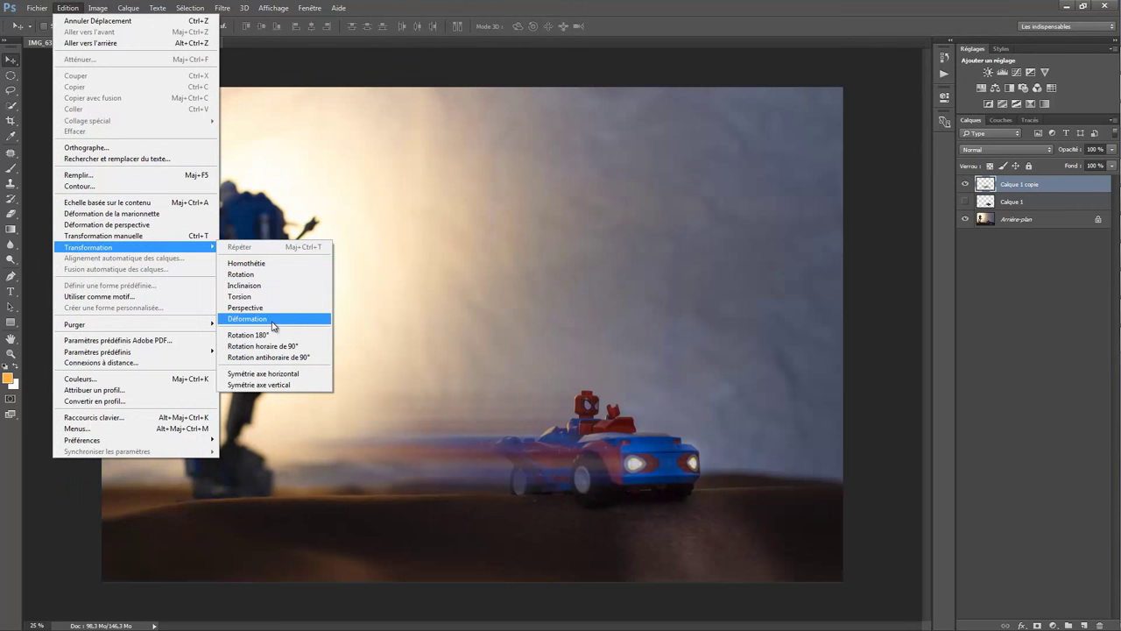
Warp Calque 1 copie by pulling its left handles down-left and lifting the bottom curve along the ground
{"action": "left_click", "coordinate": [272, 319]}
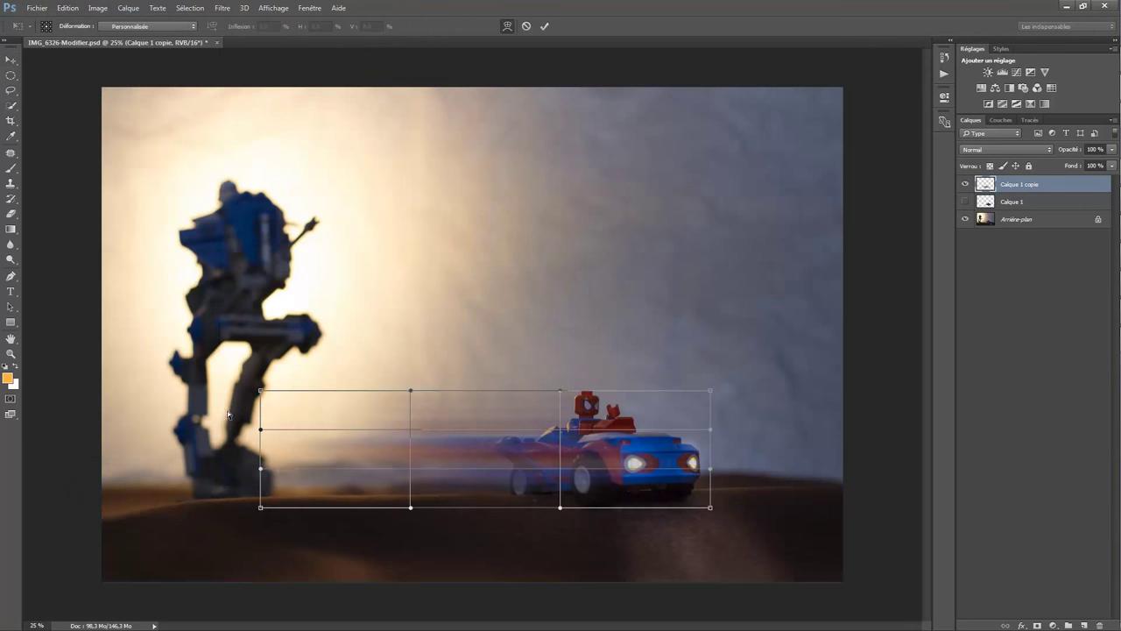
{"action": "left_click_drag", "start_coordinate": [227, 414], "coordinate": [151, 471]}
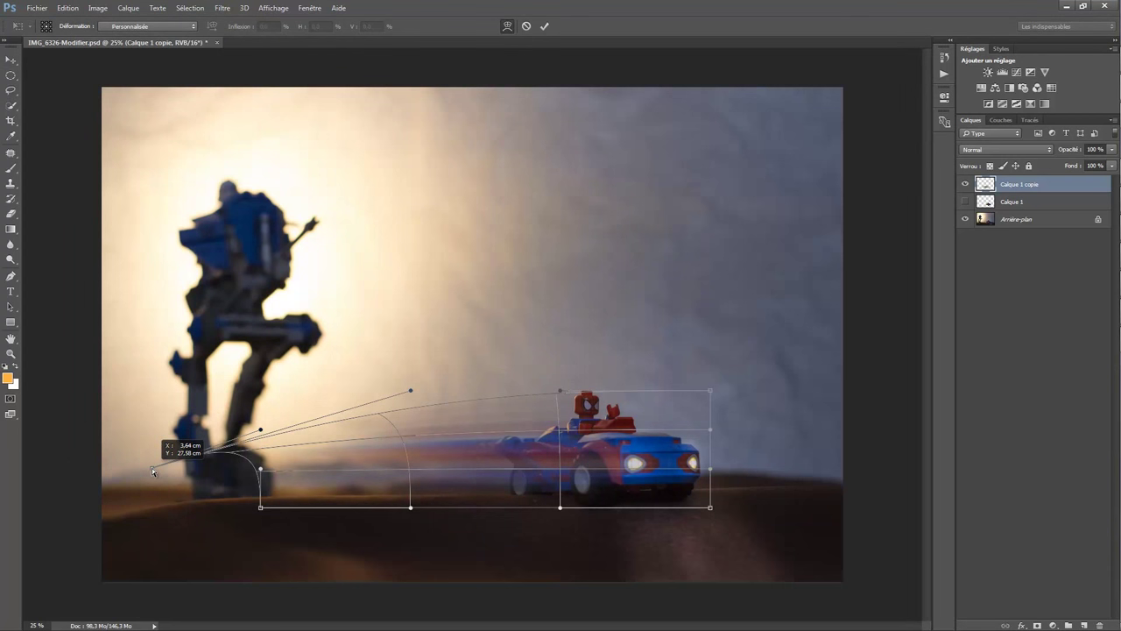
{"action": "mouse_move", "coordinate": [260, 470]}
{"action": "left_mouse_down"}
{"action": "mouse_move", "coordinate": [228, 503]}
{"action": "mouse_move", "coordinate": [424, 488]}
{"action": "left_mouse_up"}
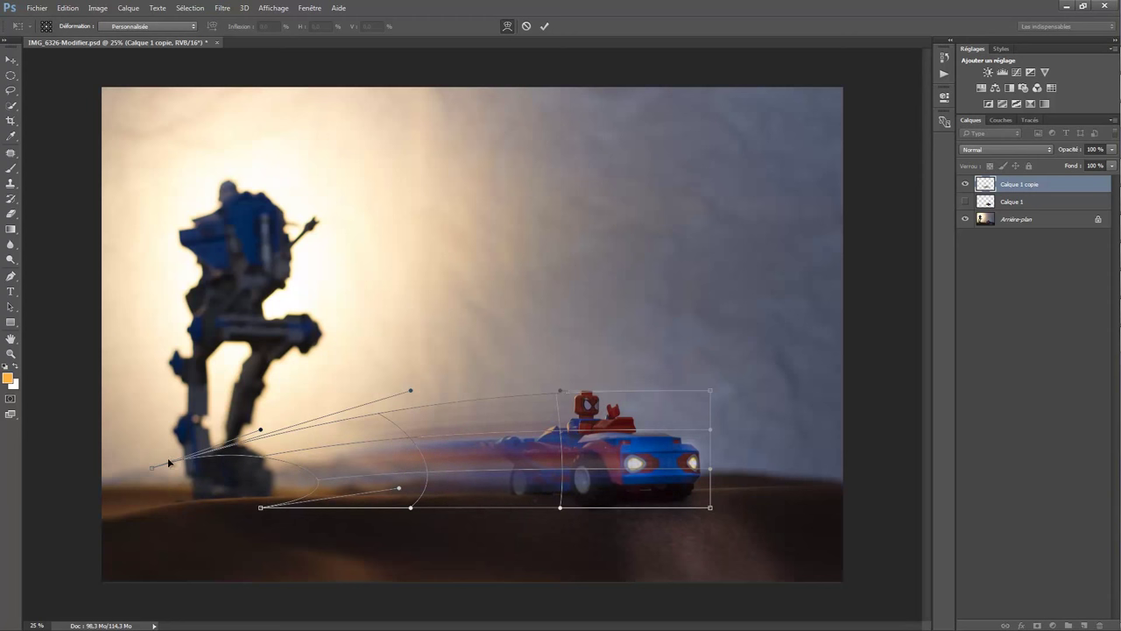
{"action": "left_click_drag", "start_coordinate": [149, 473], "coordinate": [62, 504]}
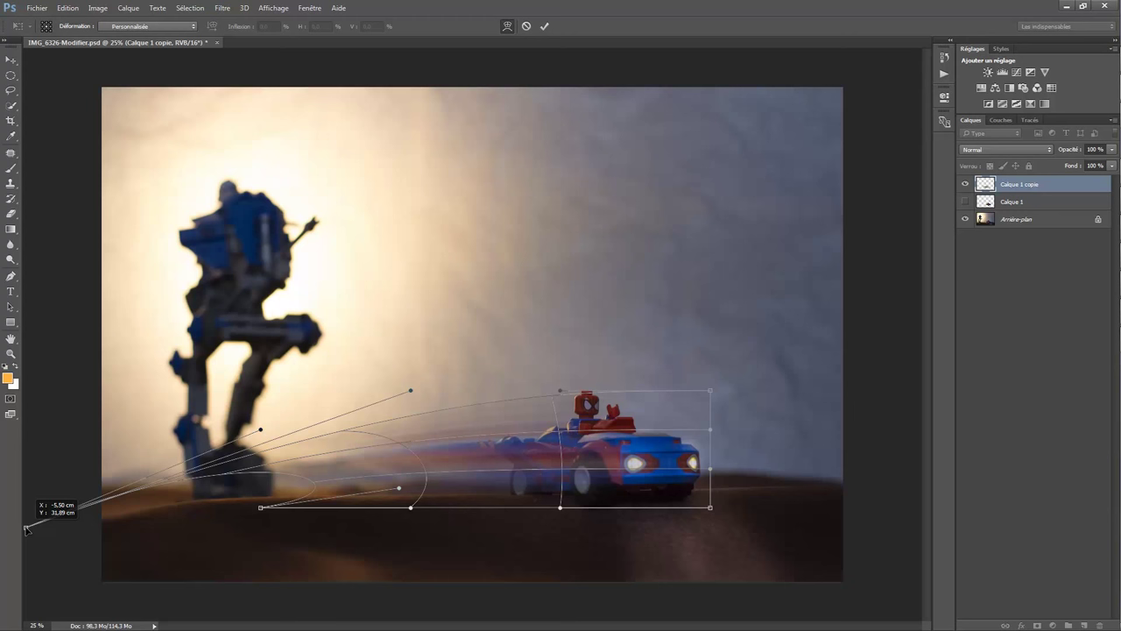
{"action": "left_click_drag", "start_coordinate": [26, 527], "coordinate": [26, 527]}
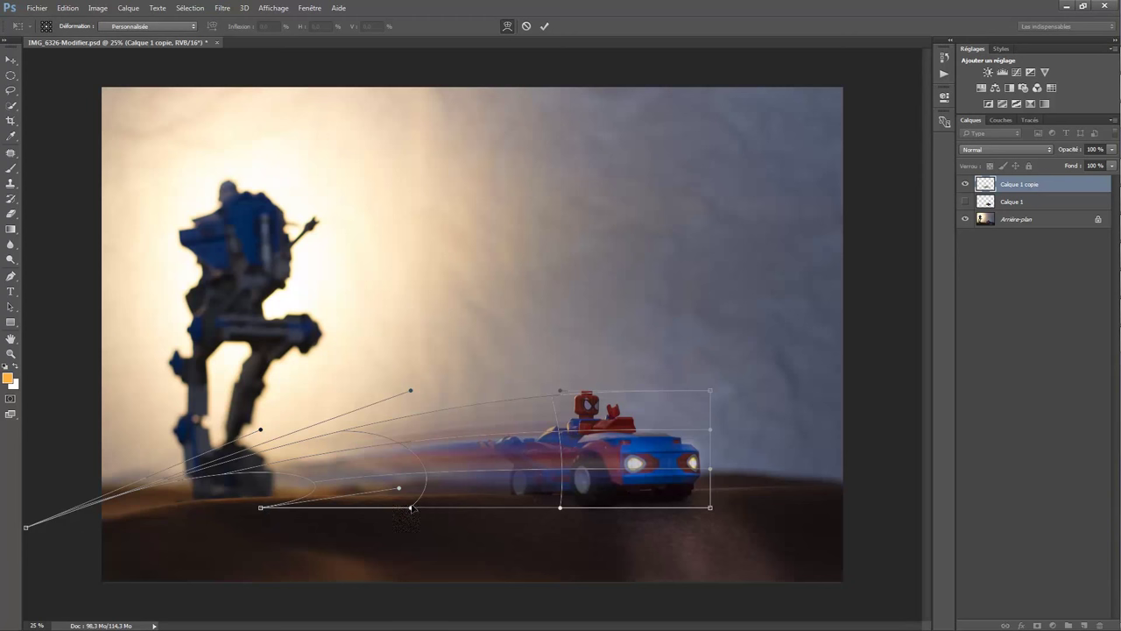
{"action": "left_click_drag", "start_coordinate": [410, 508], "coordinate": [412, 500]}
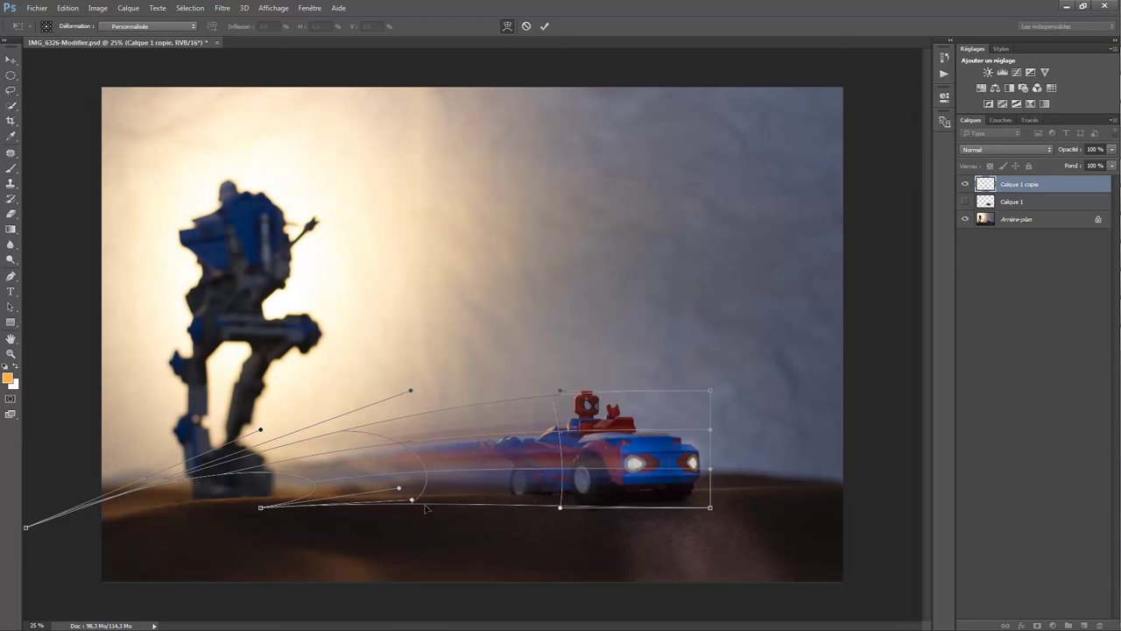
{"action": "left_click_drag", "start_coordinate": [561, 506], "coordinate": [560, 499]}
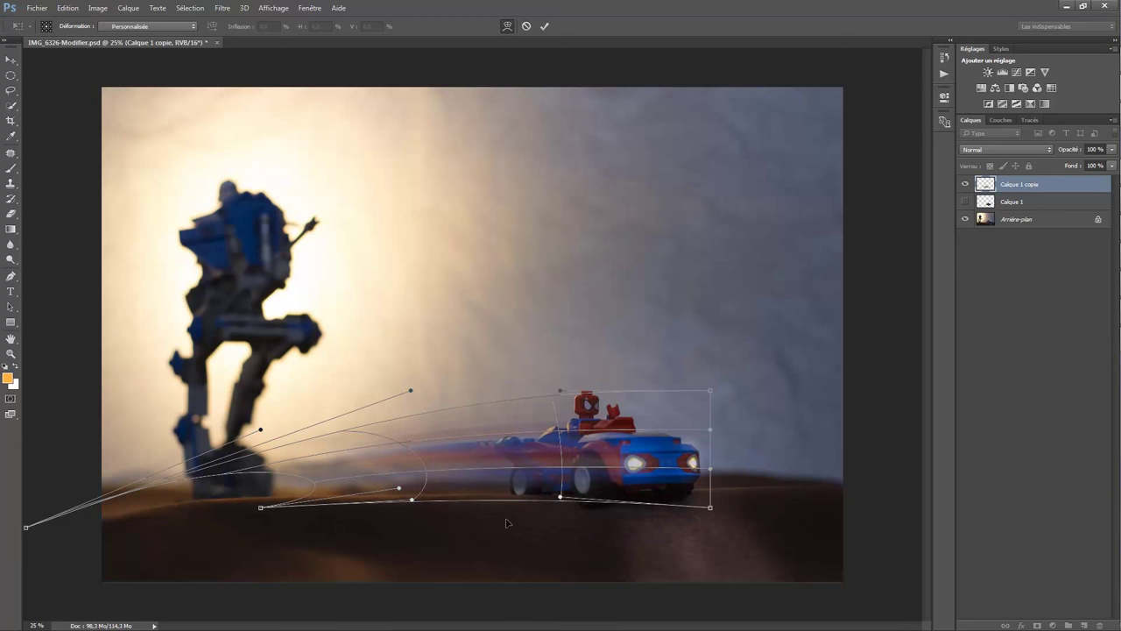
{"action": "key", "text": "Return"}
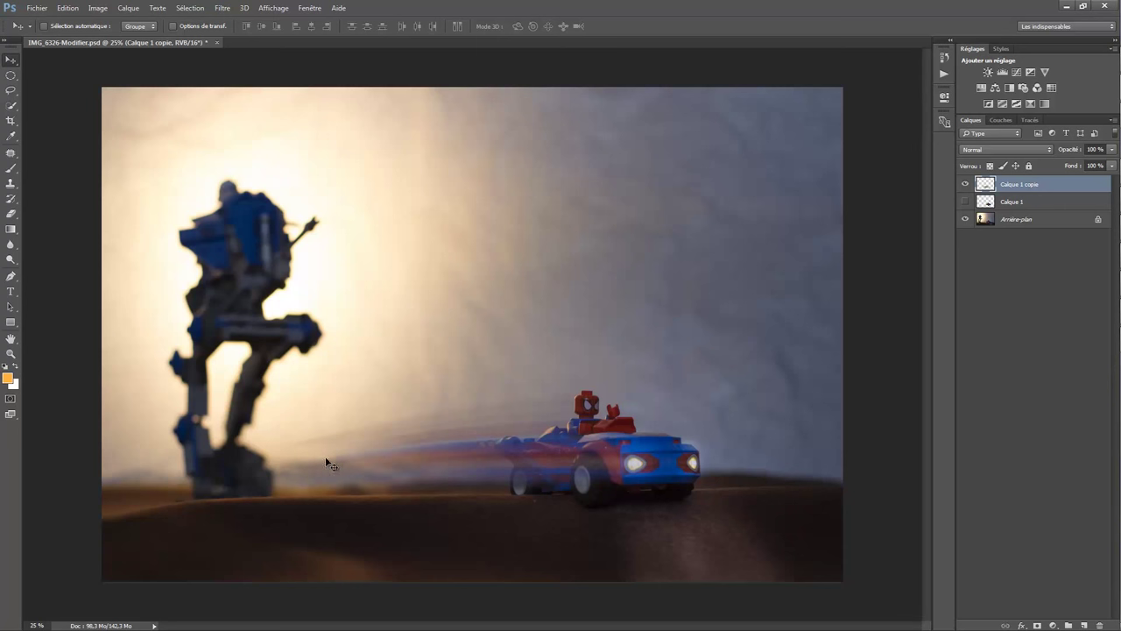
Mask Calque 1 copie and drag a black-to-white gradient across the trail to fade it
{"action": "left_click", "coordinate": [1037, 624]}
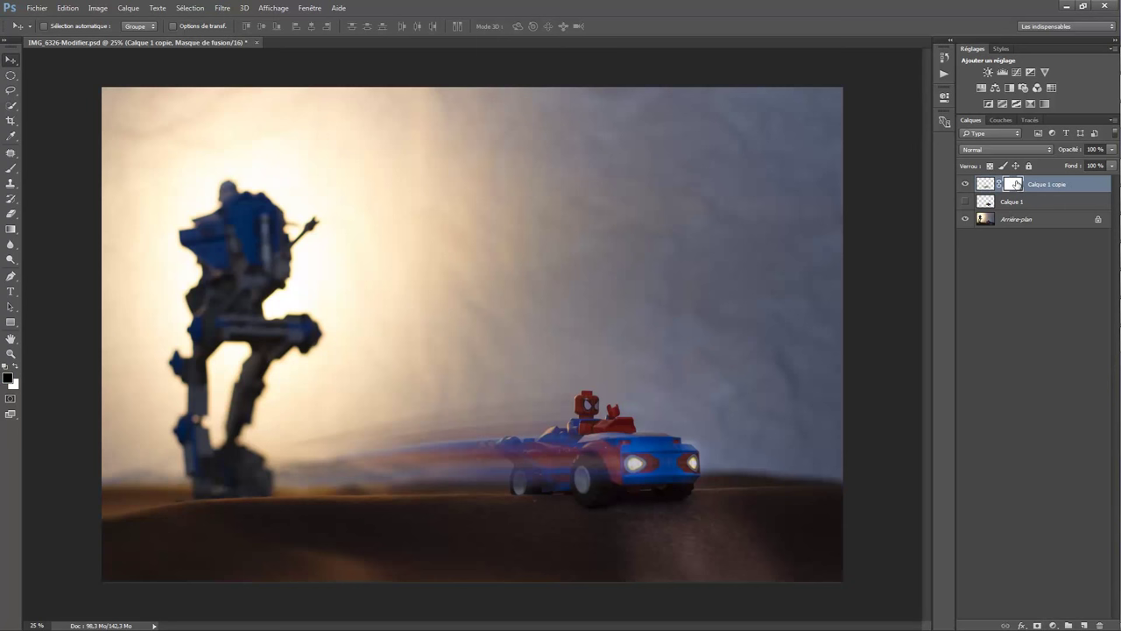
{"action": "left_click", "coordinate": [11, 228]}
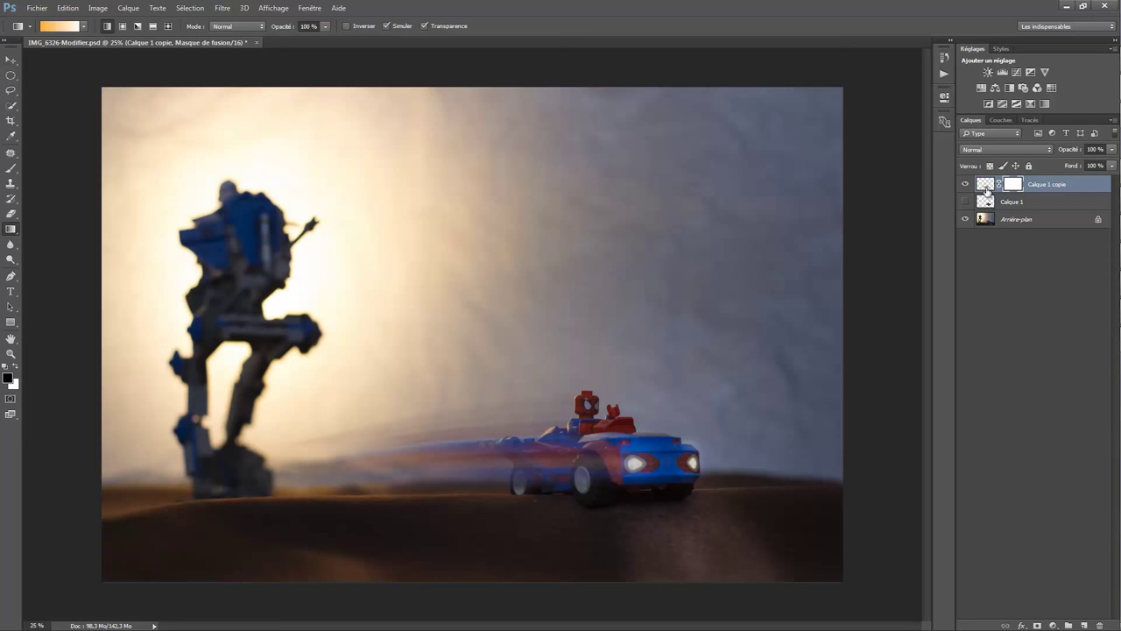
{"action": "left_click", "coordinate": [1013, 185]}
{"action": "left_click_drag", "start_coordinate": [351, 448], "coordinate": [409, 446]}
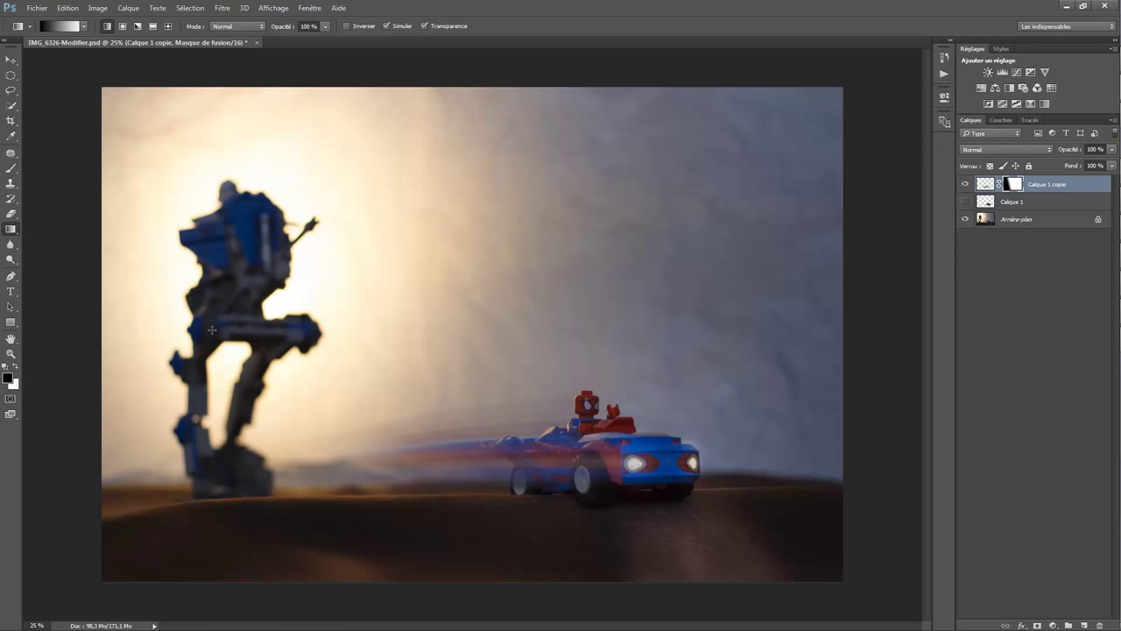
Undo the mask gradient and set the foreground colour to mid grey 6d6d6d
{"action": "key", "text": "ctrl+z"}
{"action": "left_click", "coordinate": [7, 379]}
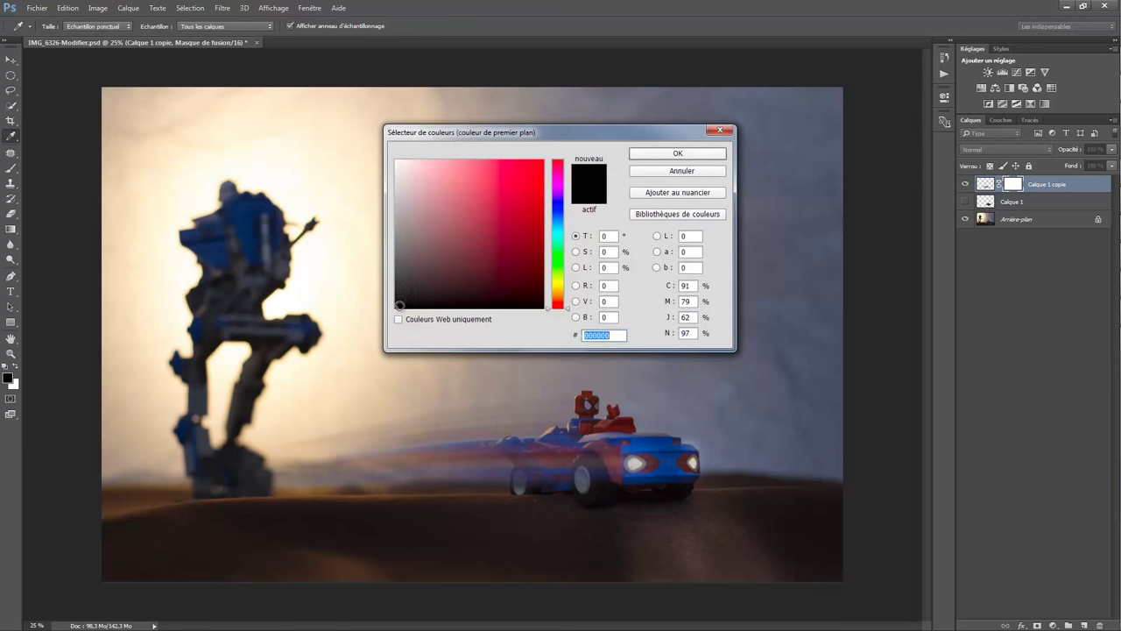
{"action": "mouse_move", "coordinate": [385, 245]}
{"action": "left_mouse_down"}
{"action": "mouse_move", "coordinate": [379, 274]}
{"action": "mouse_move", "coordinate": [382, 243]}
{"action": "left_mouse_up"}
{"action": "left_click", "coordinate": [671, 154]}
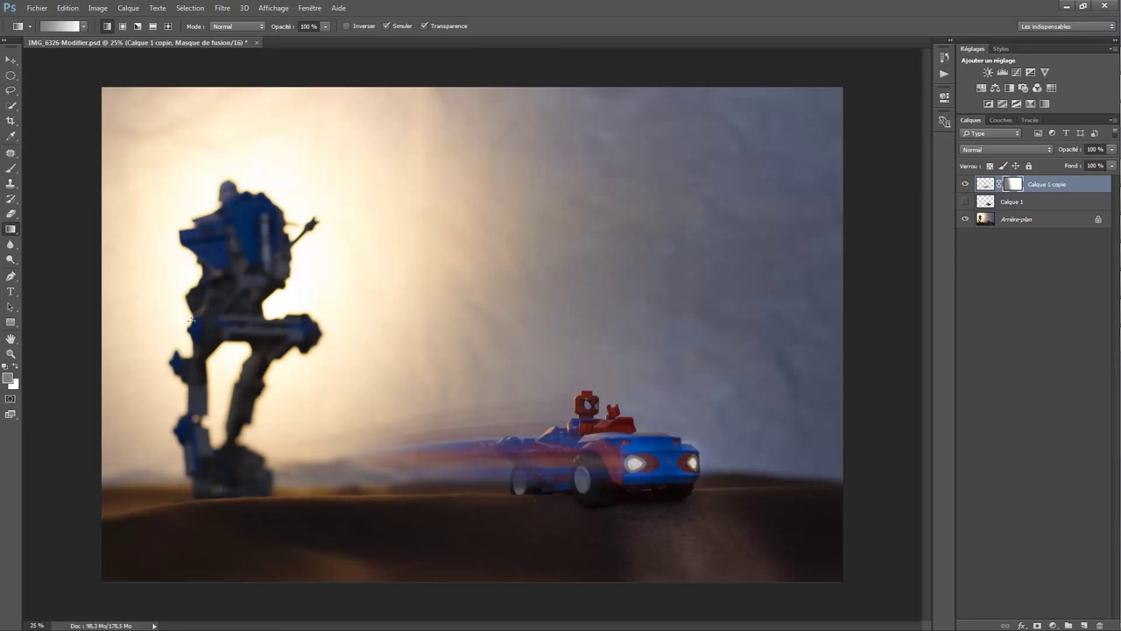
Choose the Brush tool with a near-black foreground colour
{"action": "left_click", "coordinate": [10, 167]}
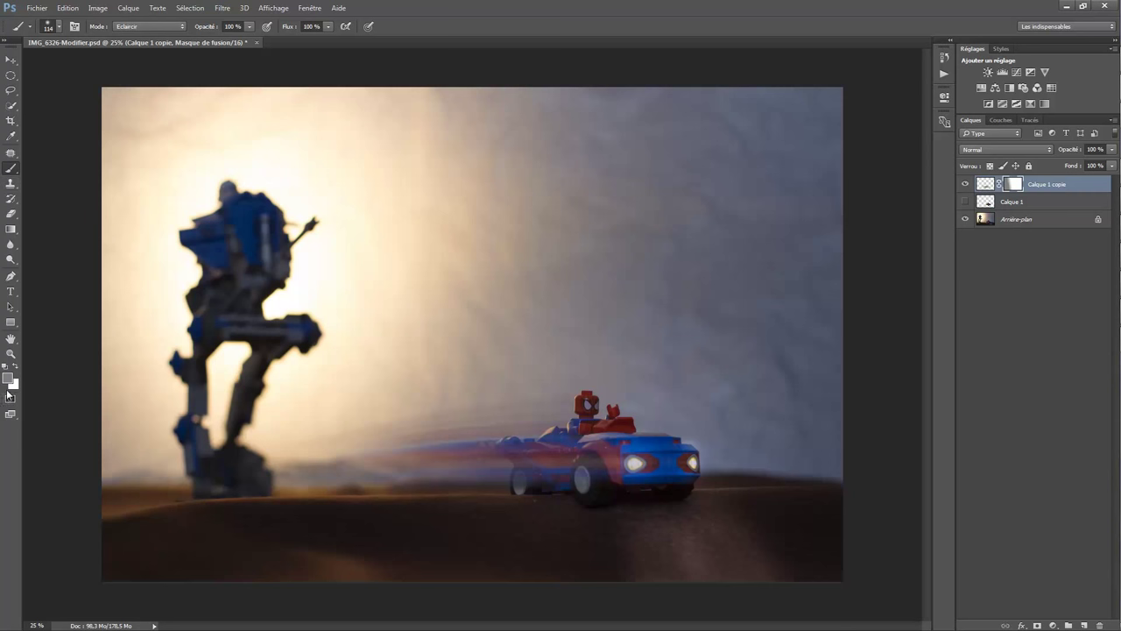
{"action": "left_click", "coordinate": [8, 379]}
{"action": "left_click_drag", "start_coordinate": [396, 250], "coordinate": [372, 323]}
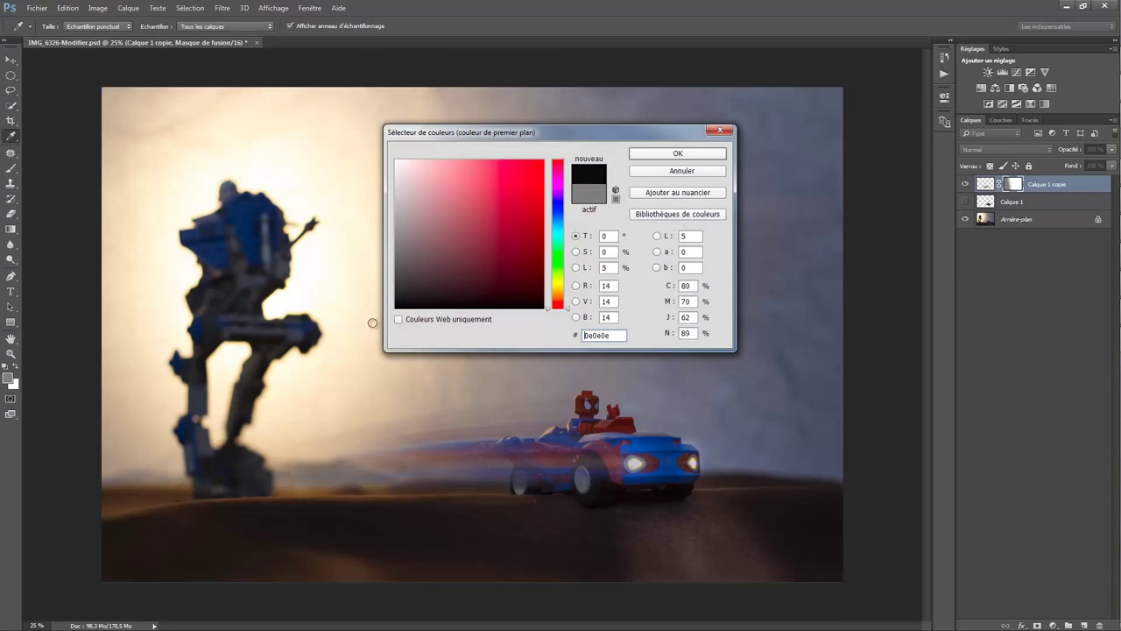
{"action": "left_click", "coordinate": [677, 154]}
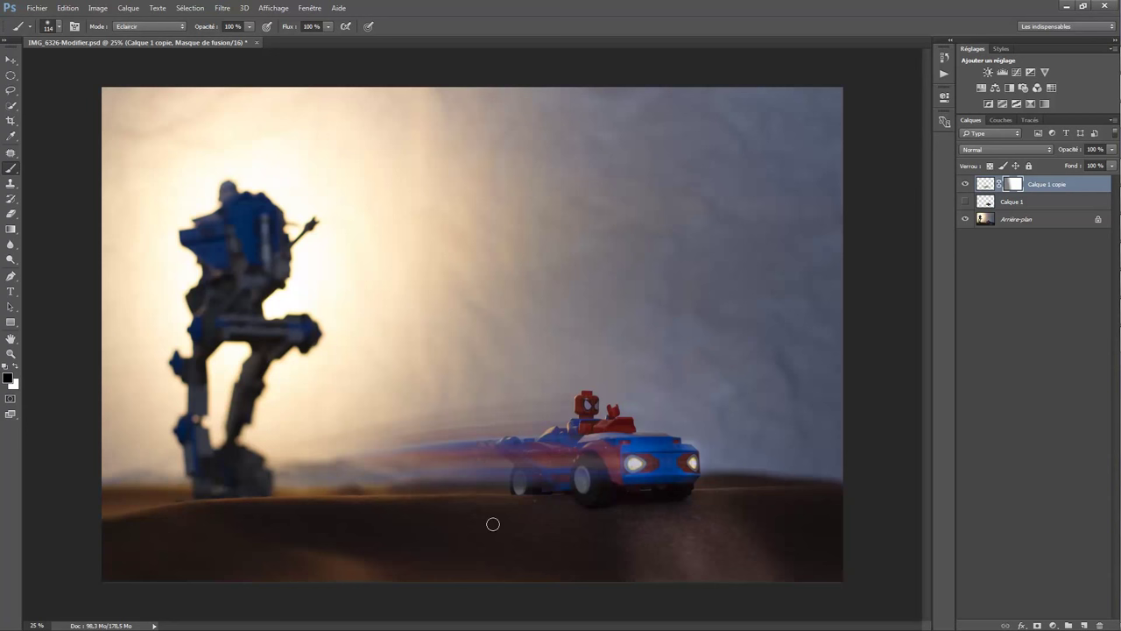
Set the brush to 162 px in Normal mode and lower Calque 1 copie's opacity to 84%
{"action": "left_click", "coordinate": [60, 29]}
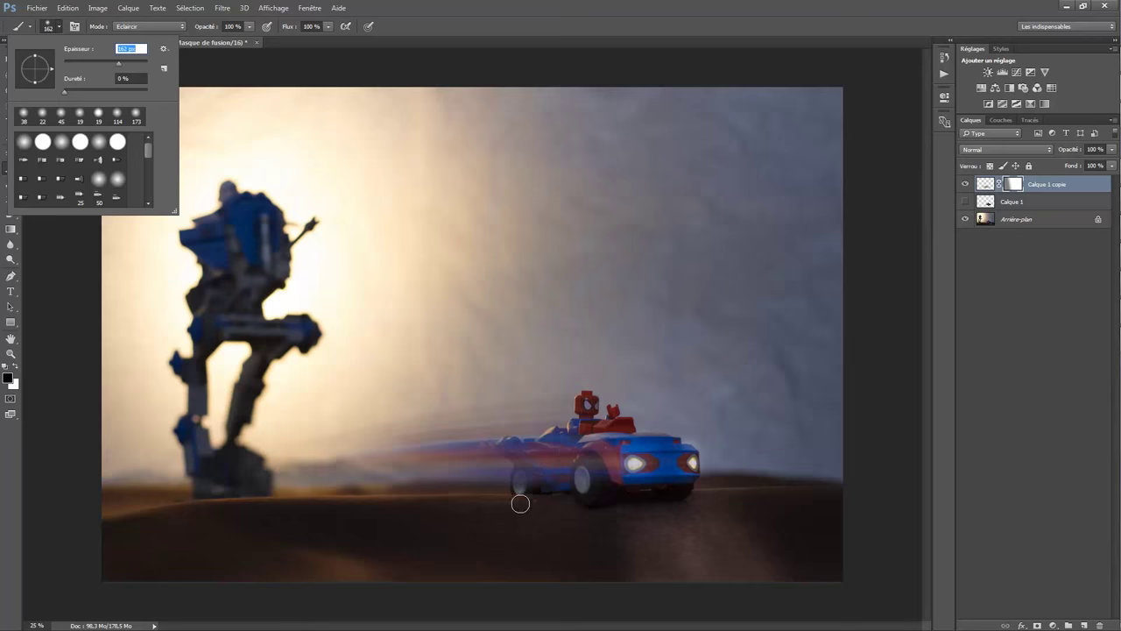
{"action": "key", "text": "Return"}
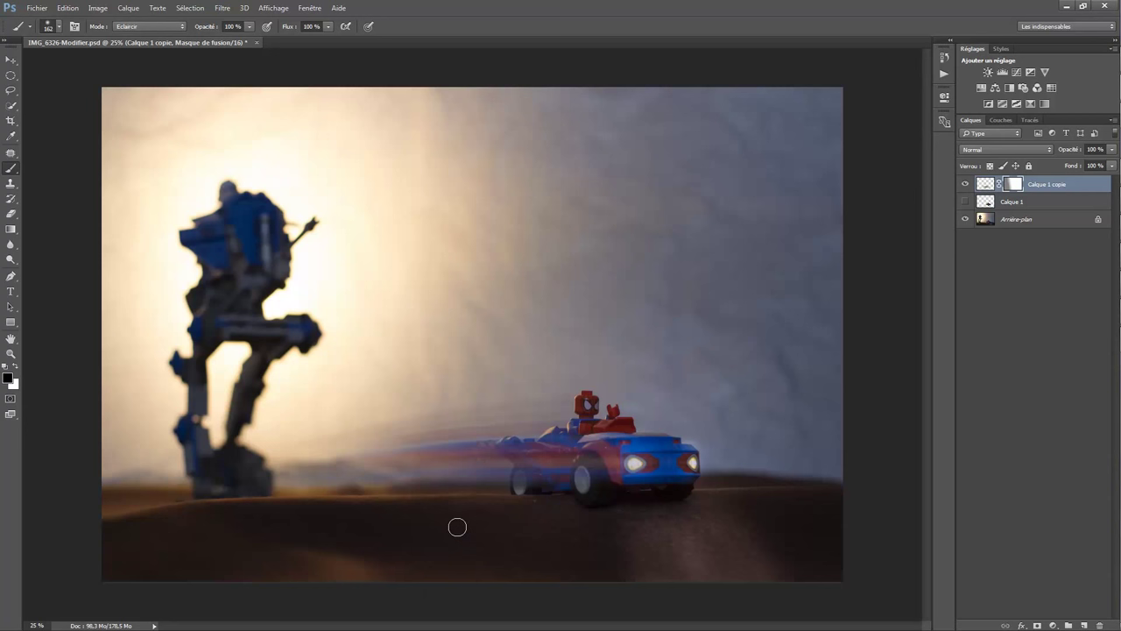
{"action": "left_click", "coordinate": [158, 27]}
{"action": "left_click", "coordinate": [147, 36]}
{"action": "left_click", "coordinate": [1112, 149]}
{"action": "mouse_move", "coordinate": [1107, 162]}
{"action": "left_mouse_down"}
{"action": "mouse_move", "coordinate": [1051, 169]}
{"action": "mouse_move", "coordinate": [1101, 172]}
{"action": "left_mouse_up"}
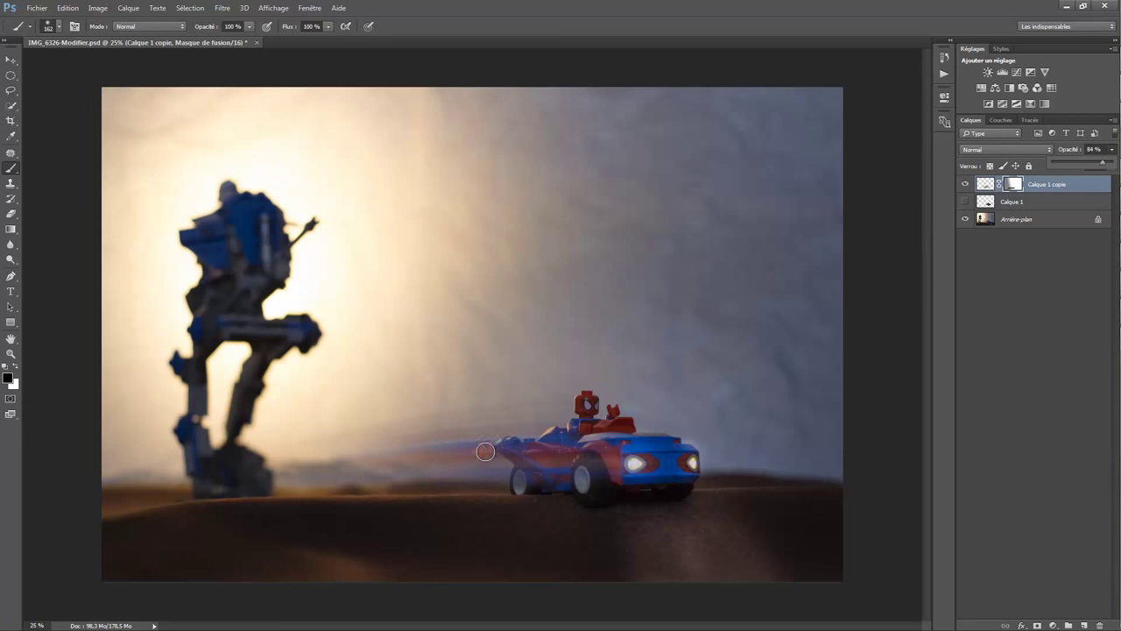
Clear the trail off the car's rear, add a new layer, and sample the exhaust flame's orange
{"action": "left_click", "coordinate": [486, 449]}
{"action": "left_click", "coordinate": [1083, 625]}
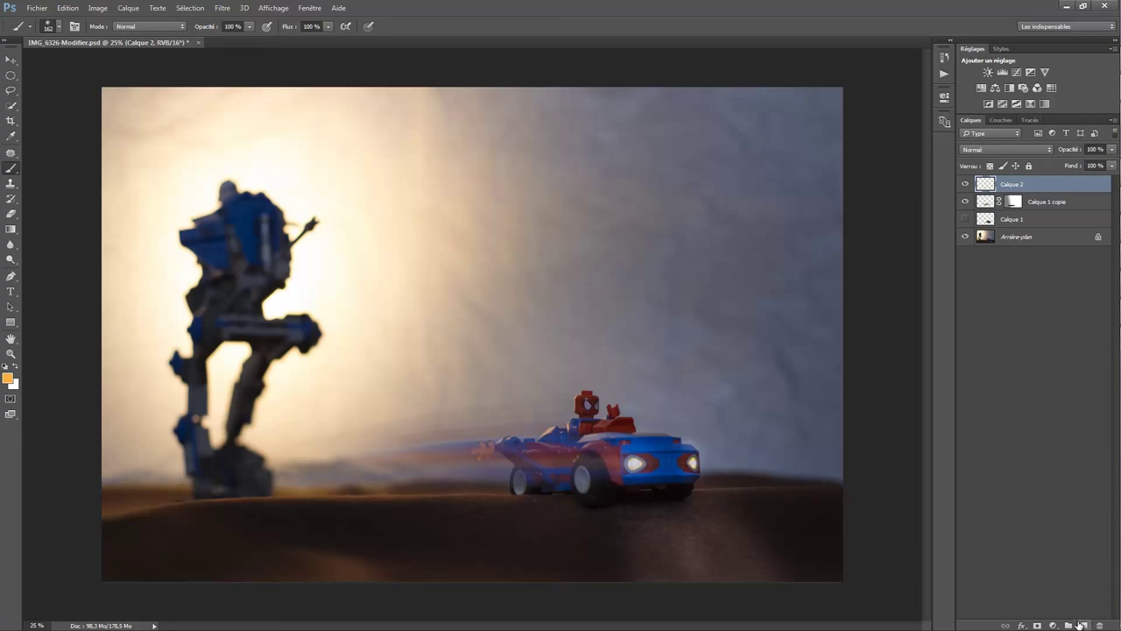
{"action": "left_click", "coordinate": [1008, 238]}
{"action": "key", "text": "i"}
{"action": "left_click", "coordinate": [488, 445]}
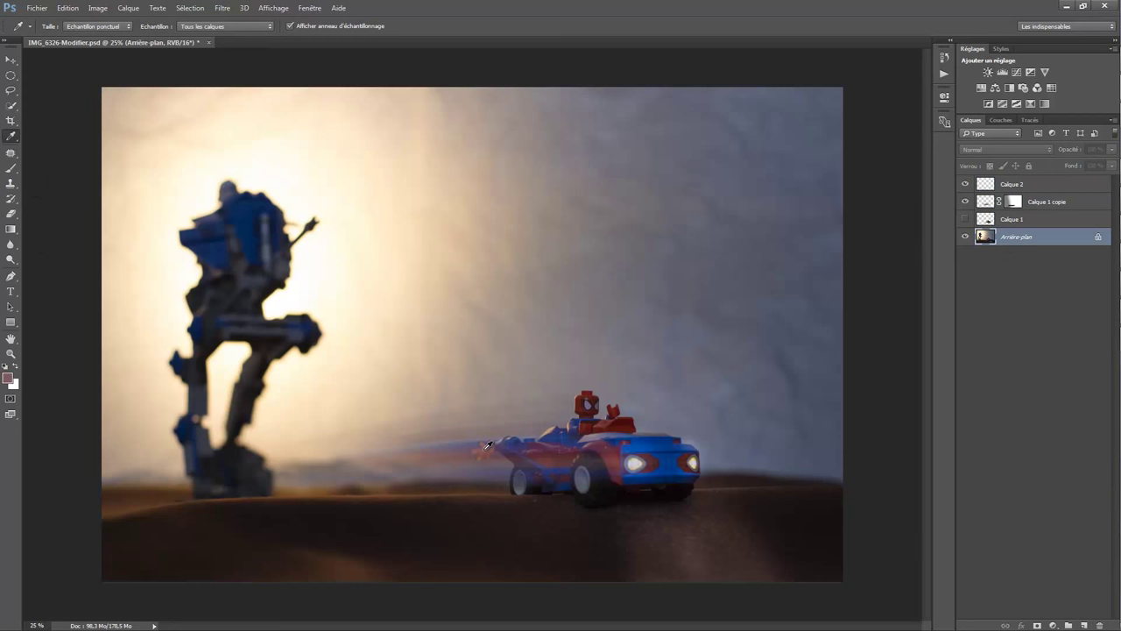
{"action": "left_click", "coordinate": [487, 445]}
{"action": "left_click", "coordinate": [965, 201]}
{"action": "left_click", "coordinate": [965, 184]}
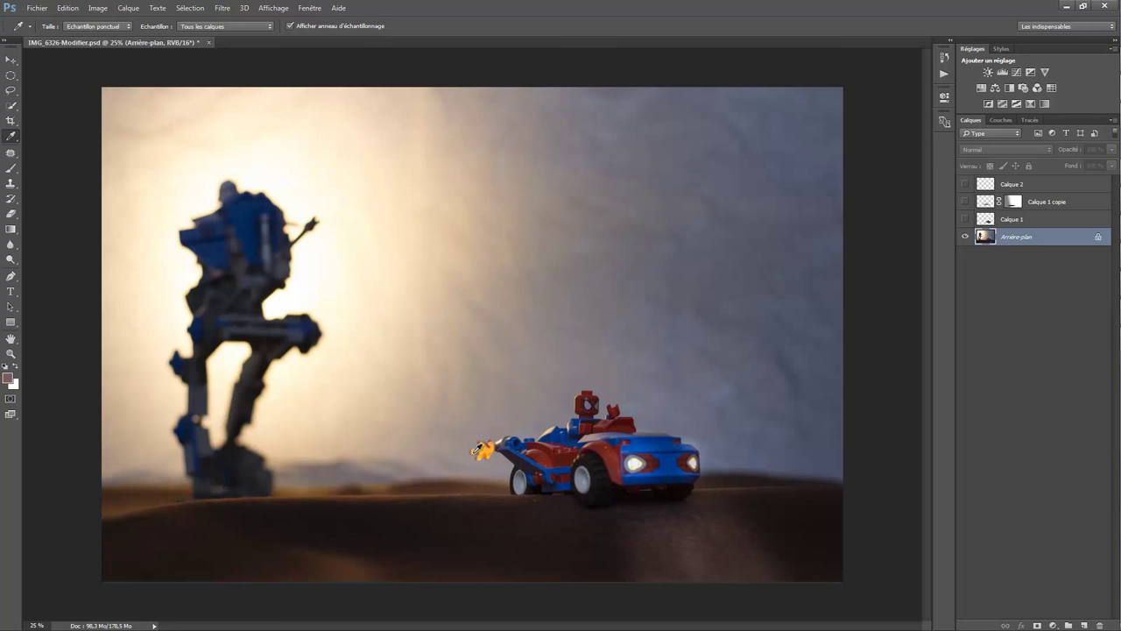
{"action": "left_click", "coordinate": [483, 447]}
{"action": "left_click", "coordinate": [965, 201]}
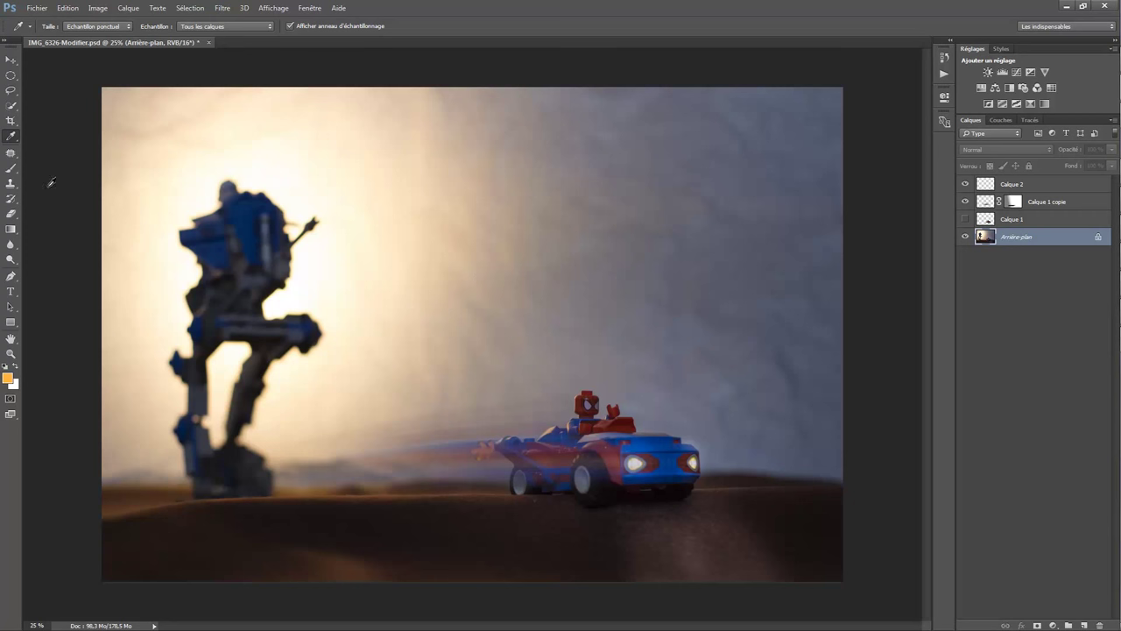
Brush an orange streak behind the car's exhaust on Calque 2
{"action": "left_click", "coordinate": [10, 169]}
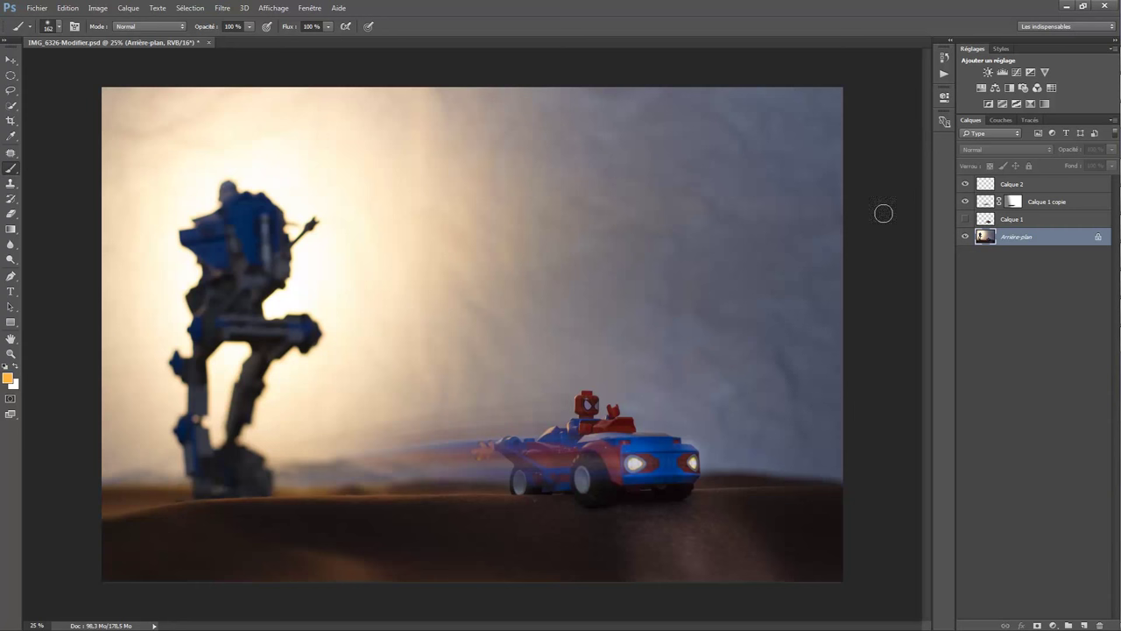
{"action": "left_click", "coordinate": [1032, 184]}
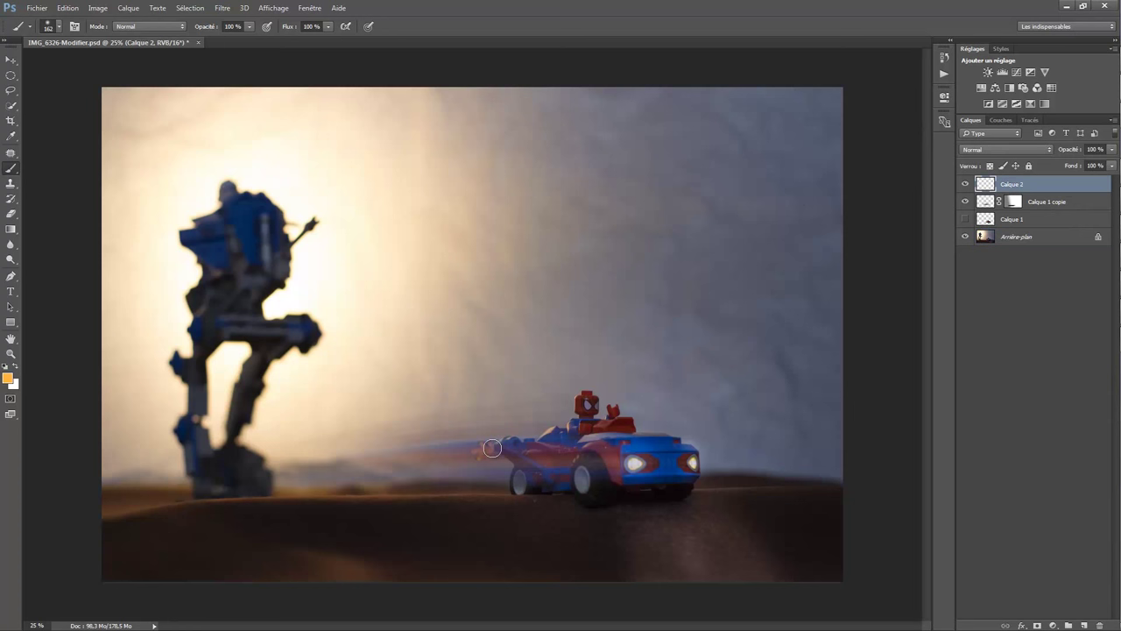
{"action": "left_click_drag", "start_coordinate": [494, 451], "coordinate": [353, 473]}
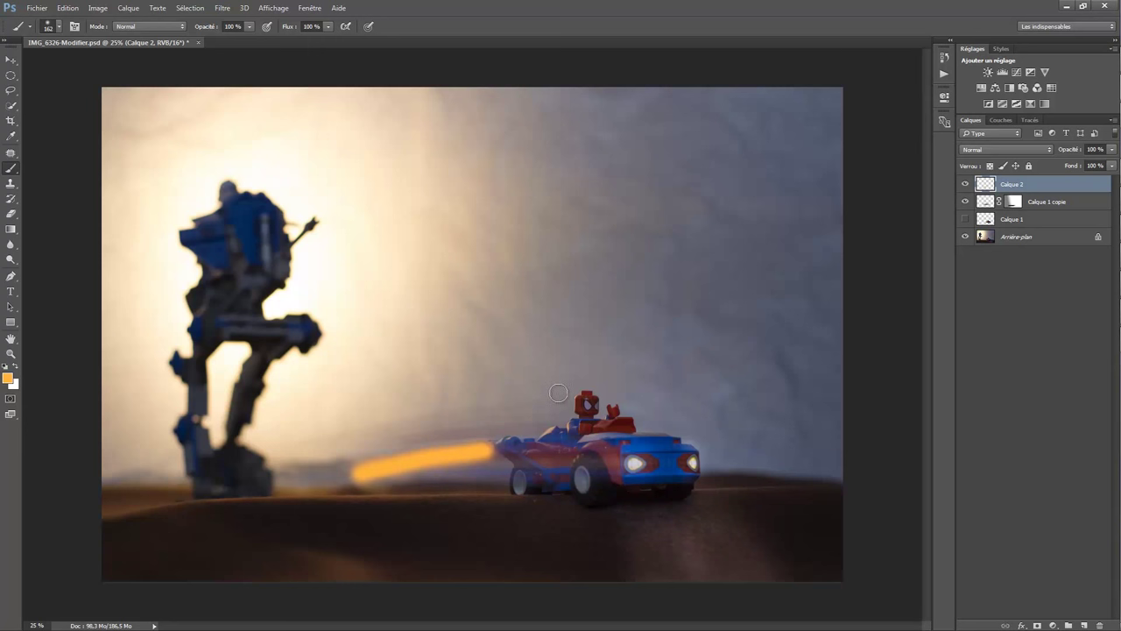
Warp the orange streak on Calque 2 into a slim, tapering flame trailing back from the exhaust
{"action": "left_click", "coordinate": [67, 8]}
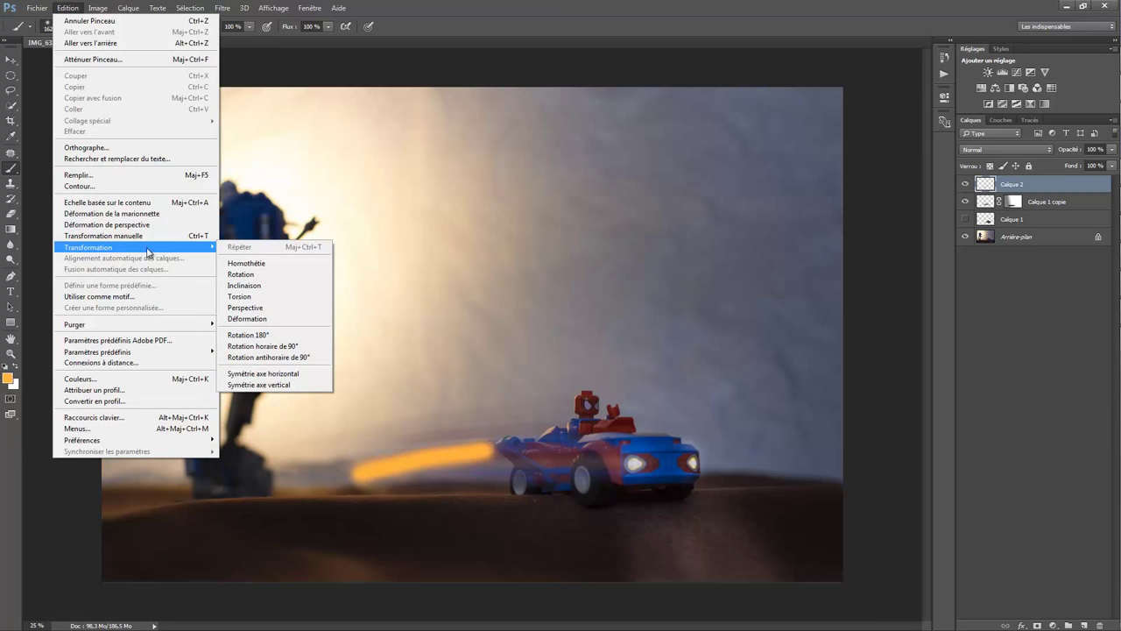
{"action": "mouse_move", "coordinate": [88, 247]}
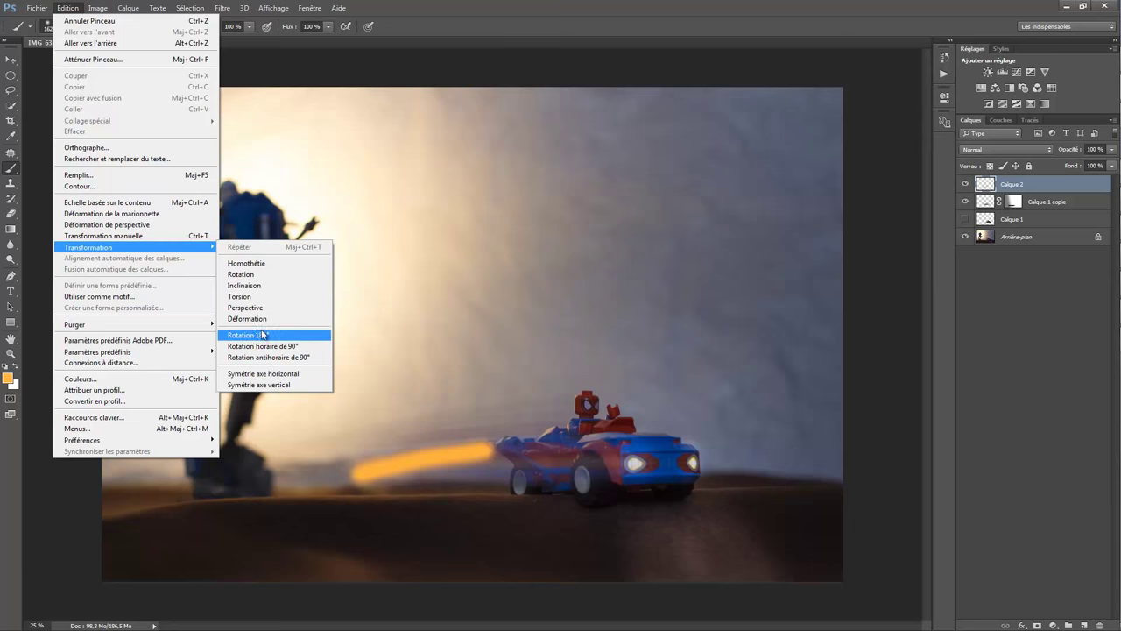
{"action": "left_click", "coordinate": [261, 318]}
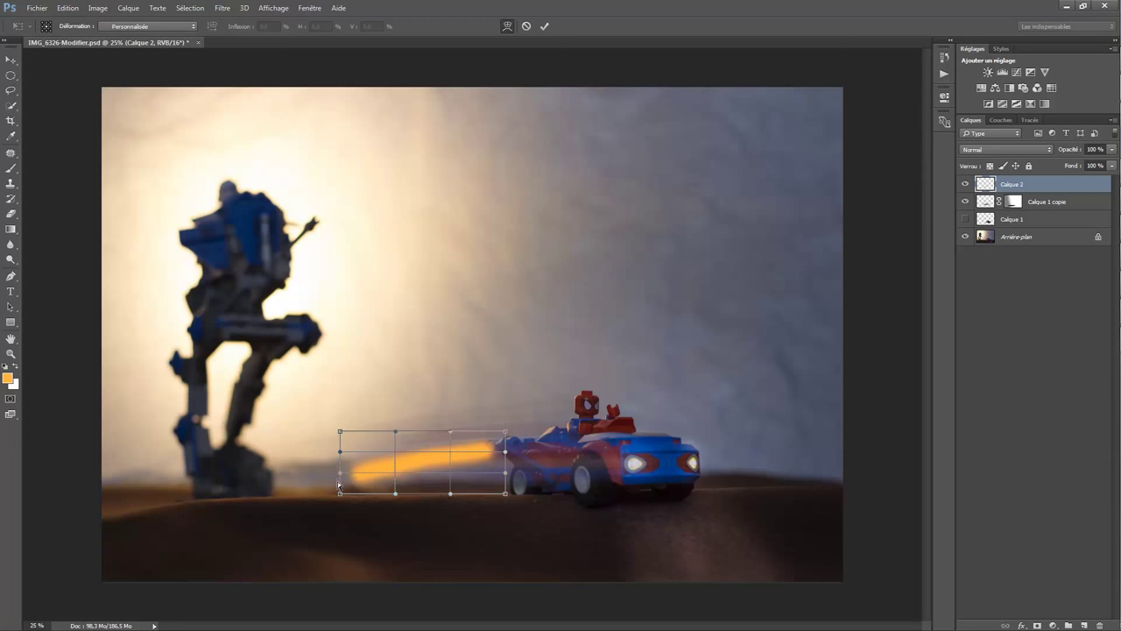
{"action": "left_click_drag", "start_coordinate": [341, 495], "coordinate": [338, 508]}
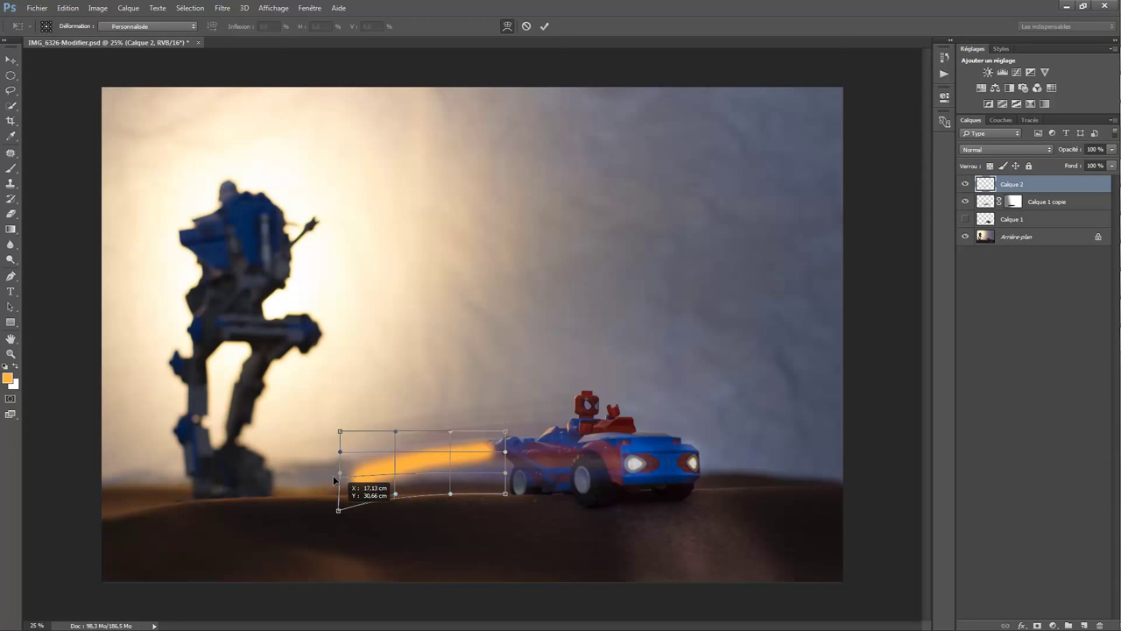
{"action": "left_click_drag", "start_coordinate": [342, 475], "coordinate": [304, 485]}
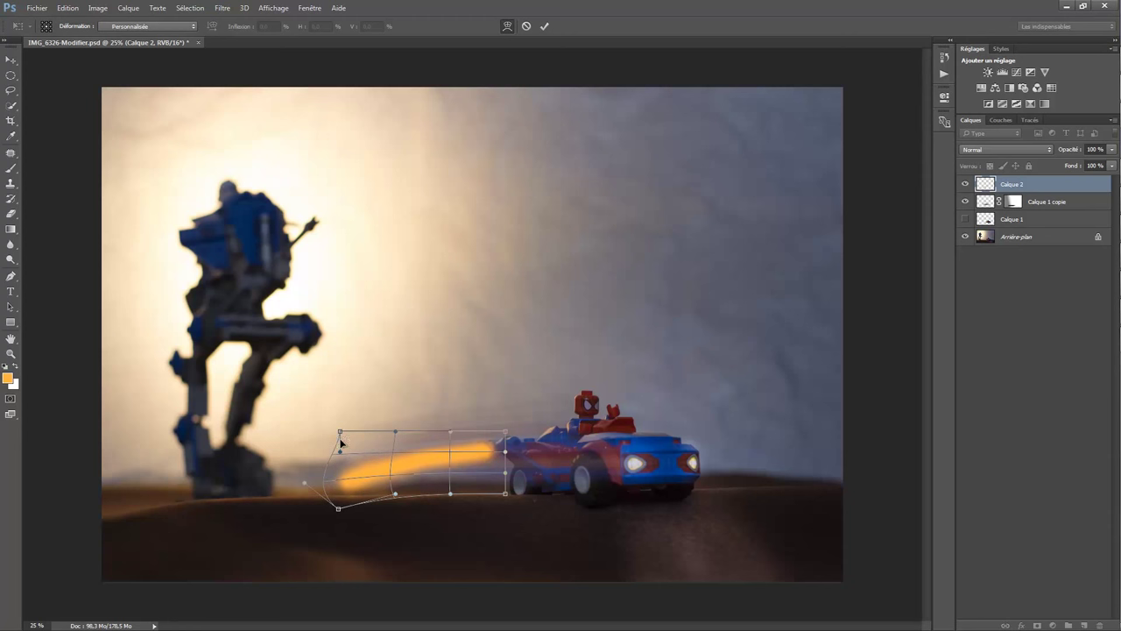
{"action": "left_click_drag", "start_coordinate": [340, 432], "coordinate": [338, 460]}
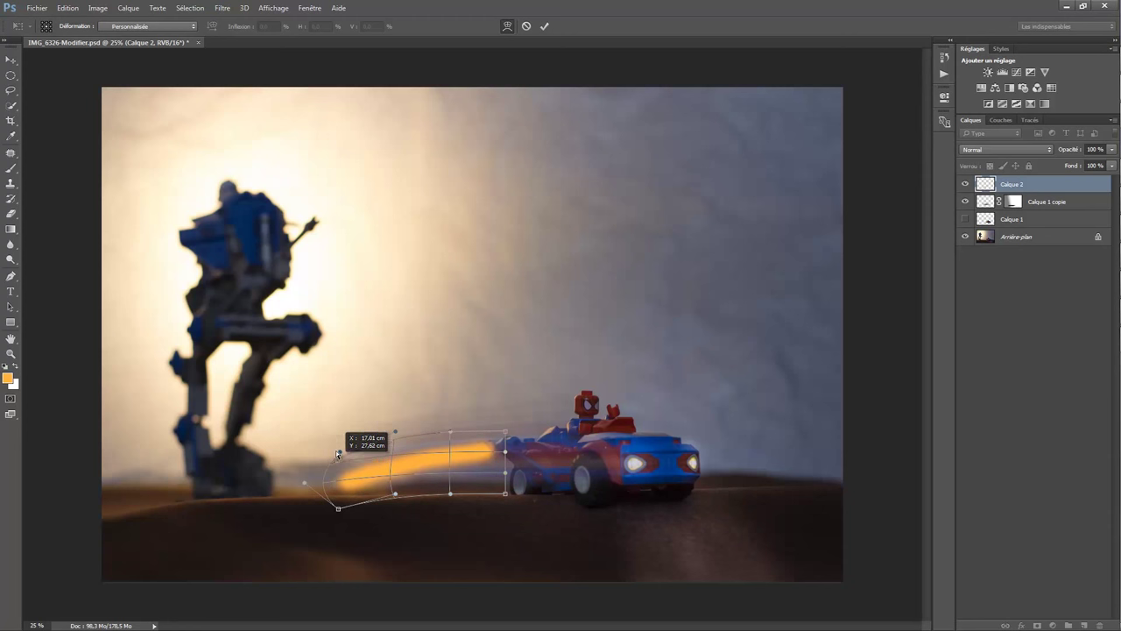
{"action": "mouse_move", "coordinate": [337, 472]}
{"action": "left_mouse_down"}
{"action": "mouse_move", "coordinate": [349, 485]}
{"action": "mouse_move", "coordinate": [336, 470]}
{"action": "mouse_move", "coordinate": [393, 465]}
{"action": "left_mouse_up"}
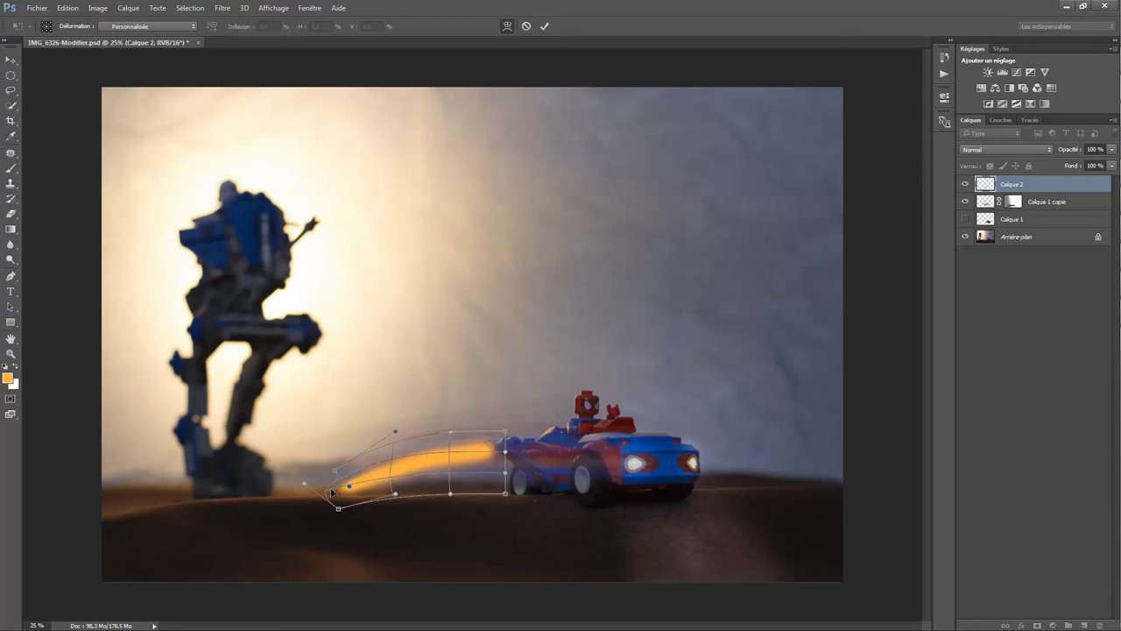
{"action": "left_click_drag", "start_coordinate": [332, 491], "coordinate": [324, 481]}
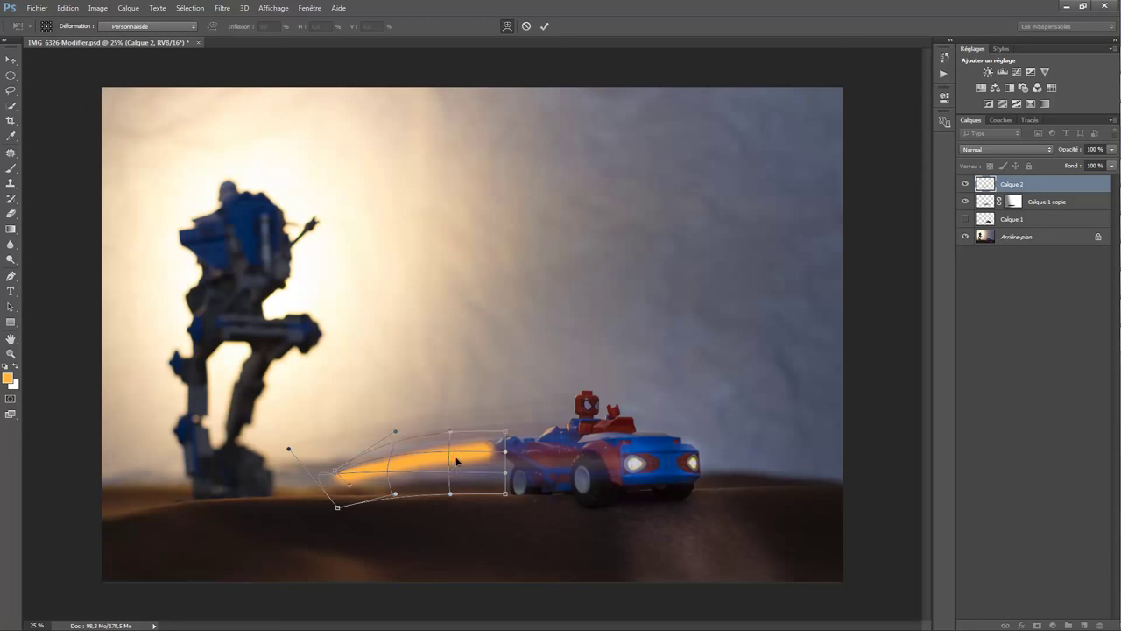
{"action": "left_click_drag", "start_coordinate": [450, 476], "coordinate": [450, 473]}
{"action": "mouse_move", "coordinate": [382, 473]}
{"action": "left_mouse_down"}
{"action": "mouse_move", "coordinate": [391, 463]}
{"action": "mouse_move", "coordinate": [367, 474]}
{"action": "left_mouse_up"}
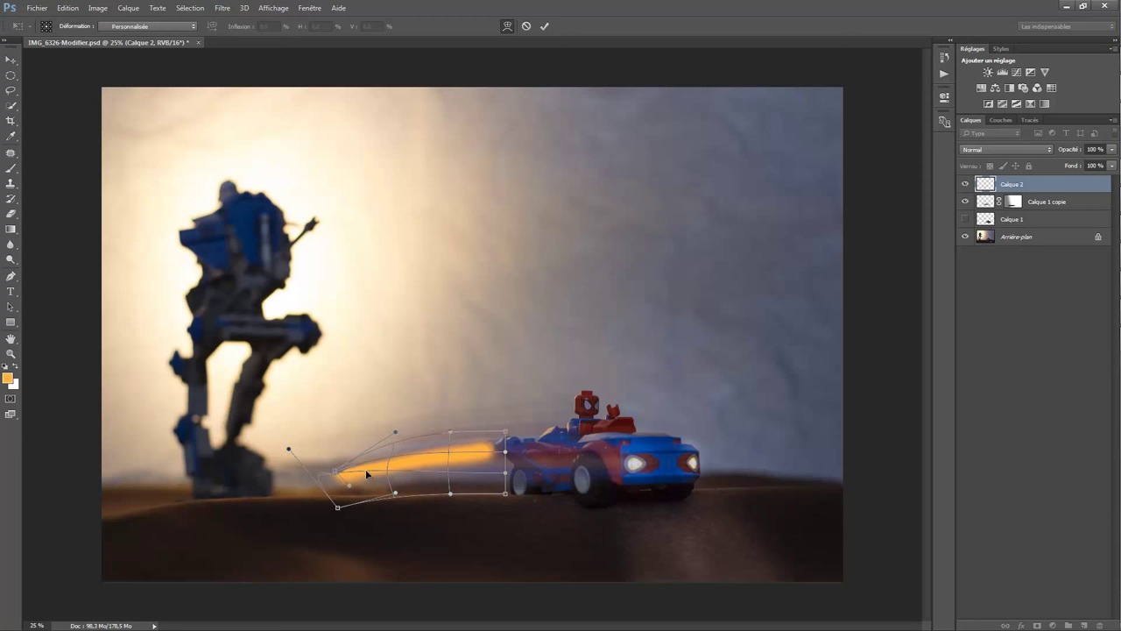
{"action": "key", "text": "Return"}
{"action": "key", "text": "b"}
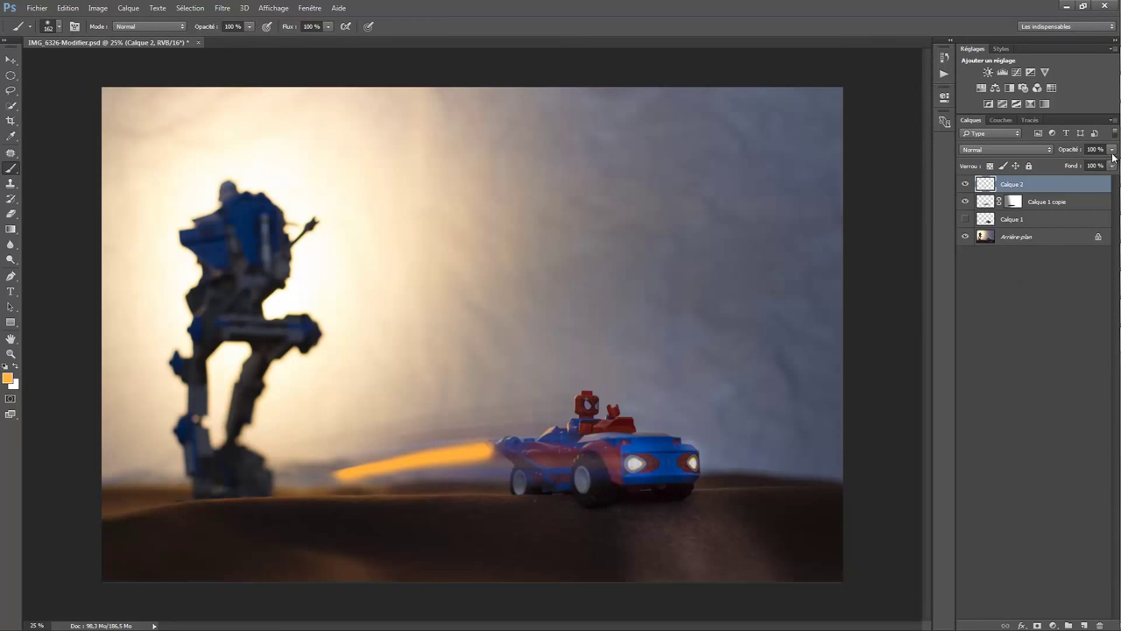
Set Calque 2 to 17% opacity, fade it leftward with a gradient mask, and close the image
{"action": "left_click", "coordinate": [1112, 150]}
{"action": "mouse_move", "coordinate": [1113, 153]}
{"action": "left_mouse_down"}
{"action": "mouse_move", "coordinate": [1036, 166]}
{"action": "mouse_move", "coordinate": [1061, 169]}
{"action": "left_mouse_up"}
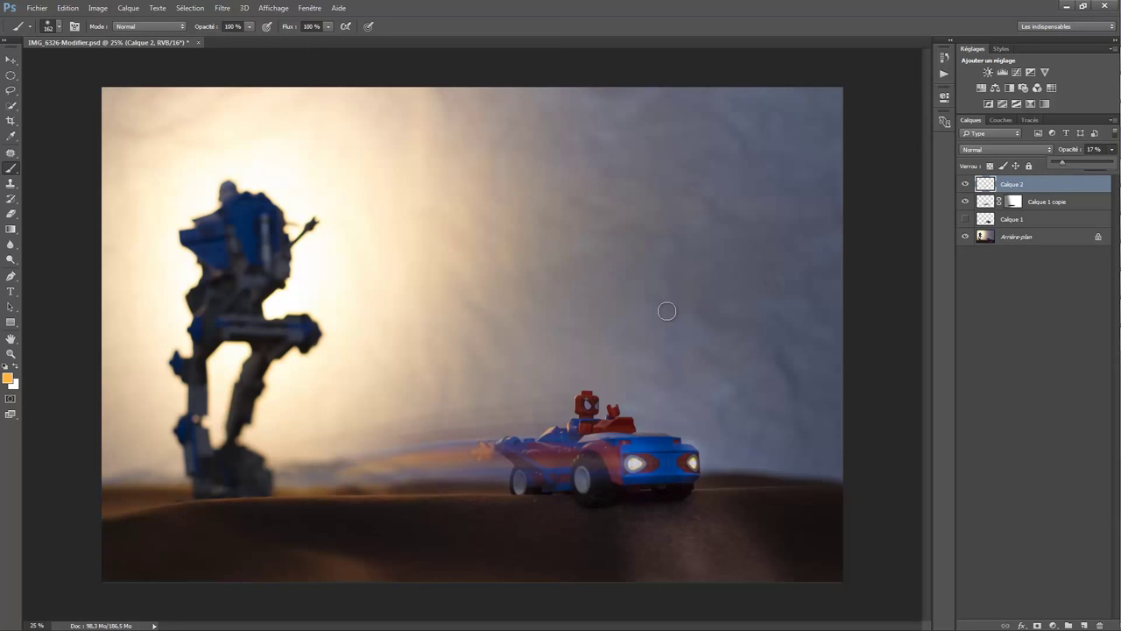
{"action": "left_click", "coordinate": [1035, 626]}
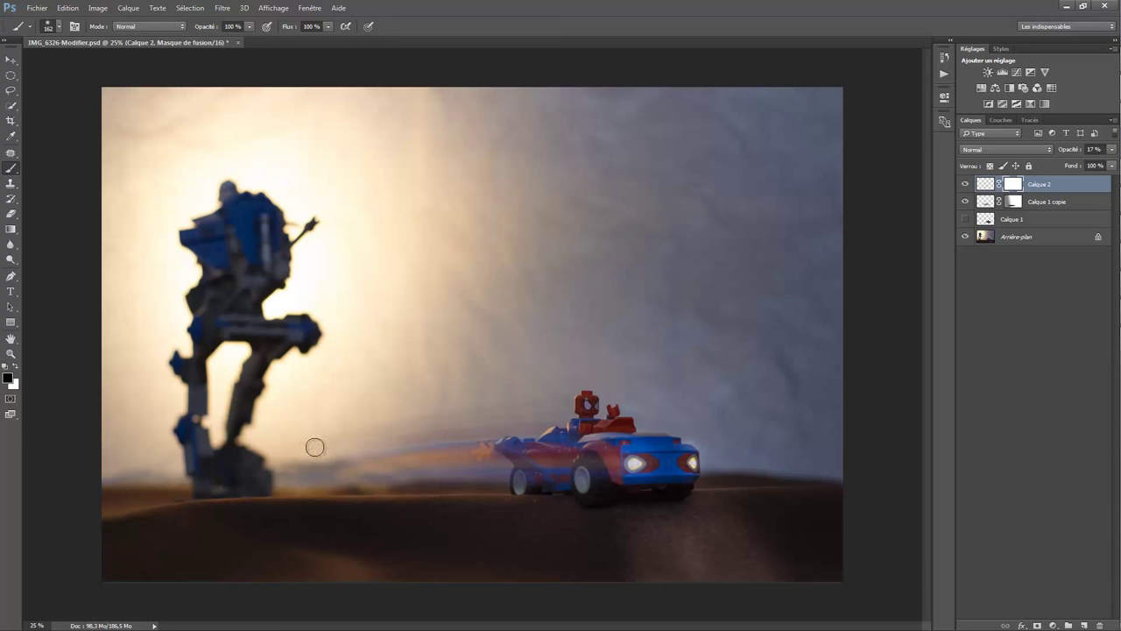
{"action": "left_click", "coordinate": [11, 229]}
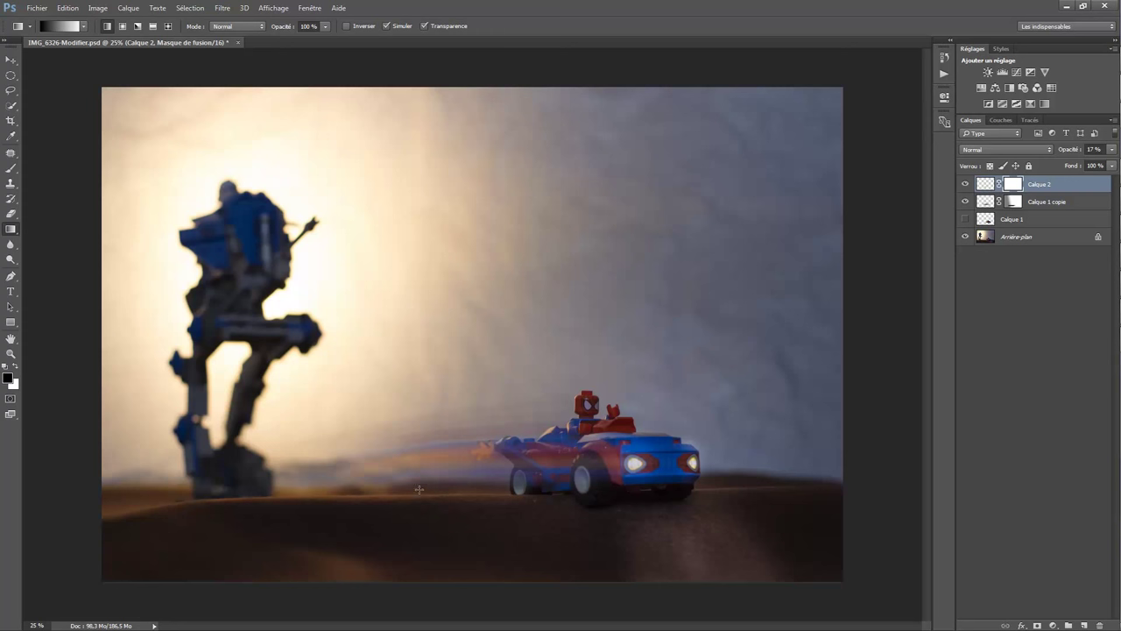
{"action": "left_click_drag", "start_coordinate": [418, 489], "coordinate": [425, 469]}
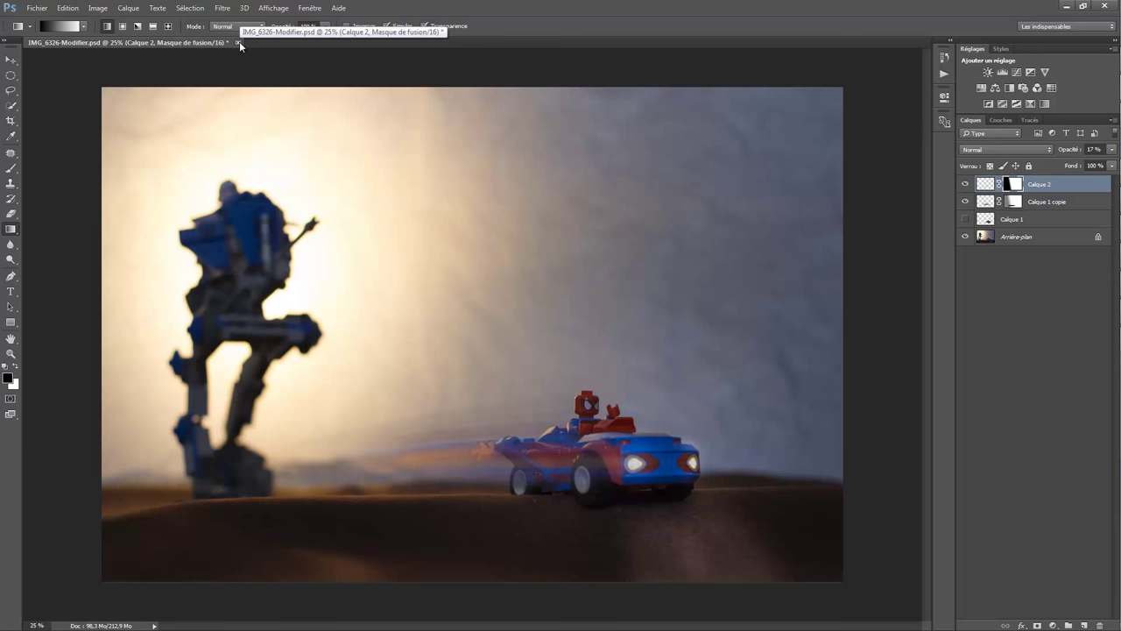
{"action": "left_click", "coordinate": [238, 42]}
Confirm saving the composite and view the original photo in Lightroom for comparison
{"action": "left_click", "coordinate": [506, 238]}
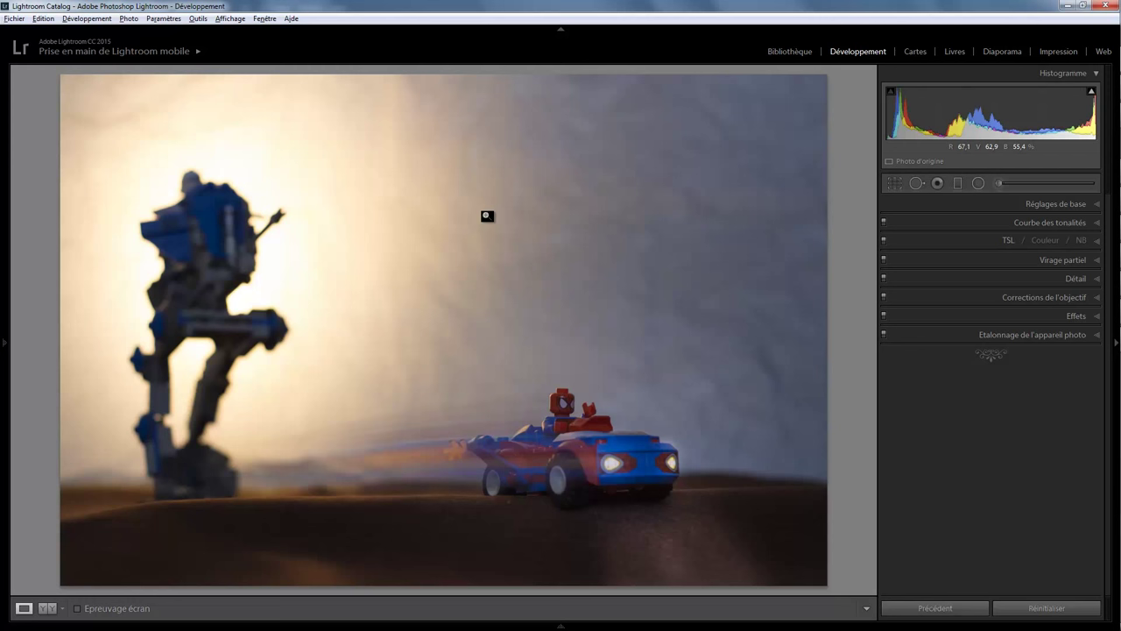
{"action": "key", "text": "Right"}
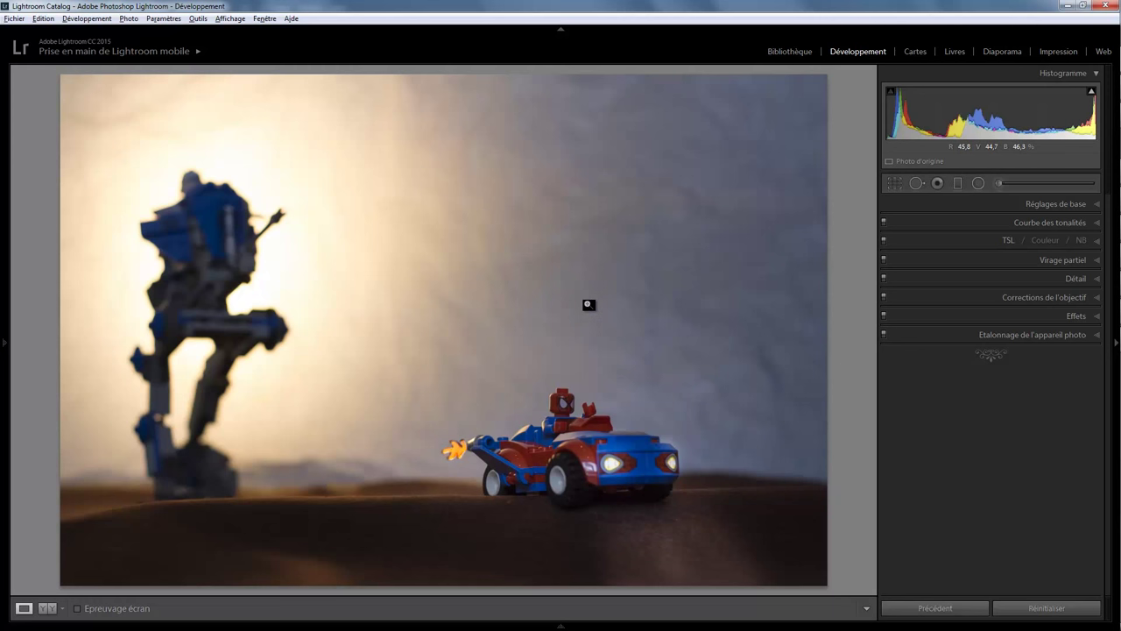
{"action": "left_click", "coordinate": [1040, 607]}
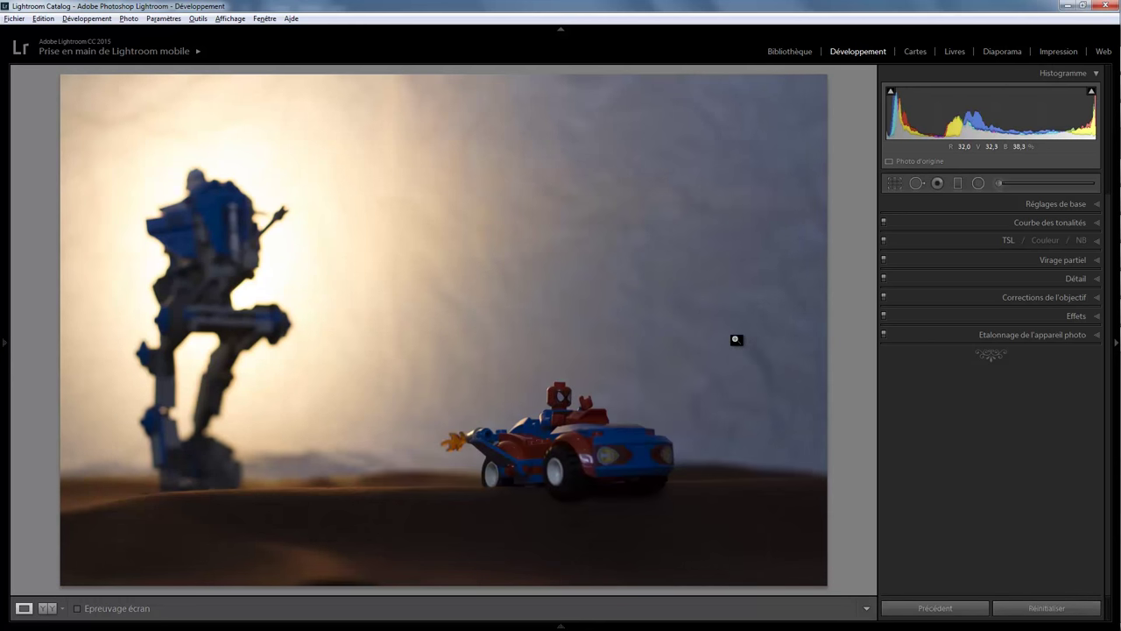
Toggle between the original and edited photo, ending on the composite with its blur trail
{"action": "key", "text": "ctrl+z"}
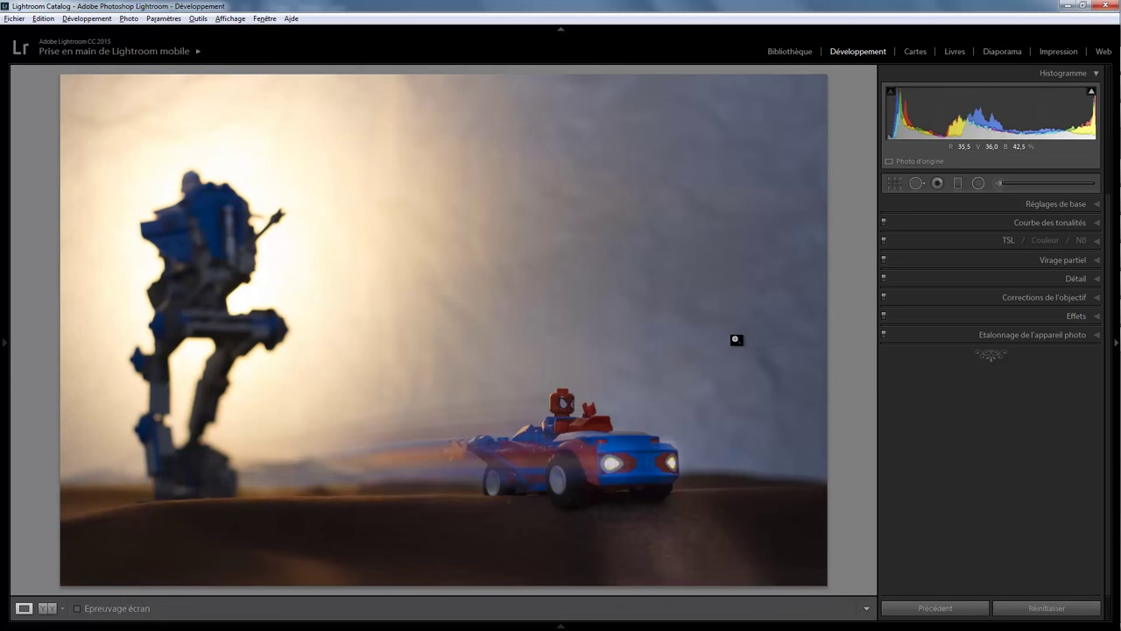
{"action": "key", "text": "ctrl+y"}
{"action": "key", "text": "ctrl+z"}
{"action": "key", "text": "ctrl+z"}
{"action": "key", "text": "ctrl+y"}
{"action": "key", "text": "ctrl+z"}
{"action": "key", "text": "ctrl+y"}
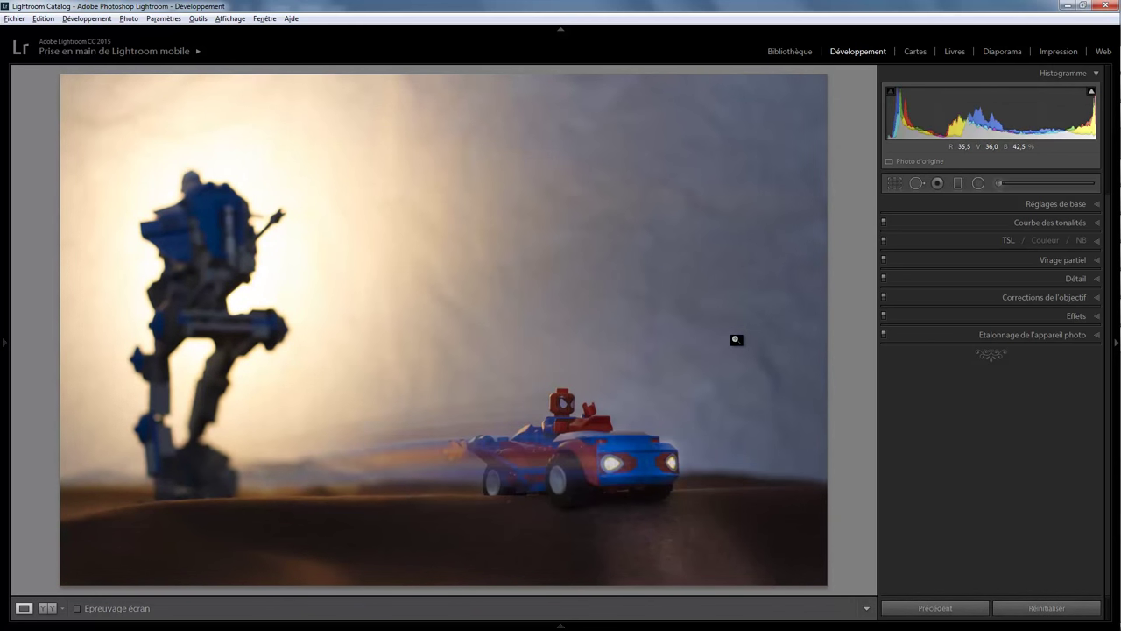